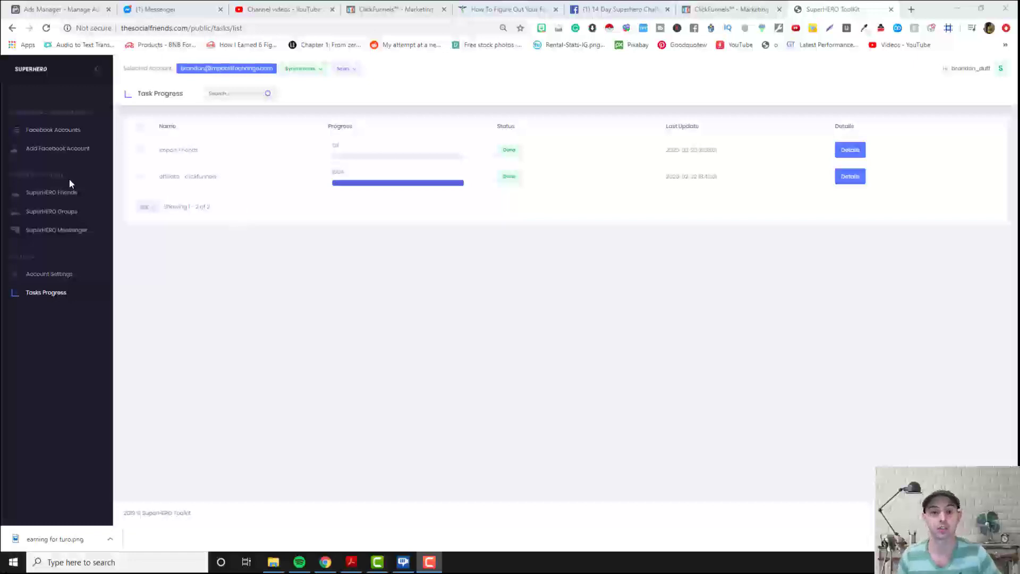
- Expand SuperHERO Friends and show the Active List with each friend's likes, comments and shares
click(35, 194)
click(48, 213)
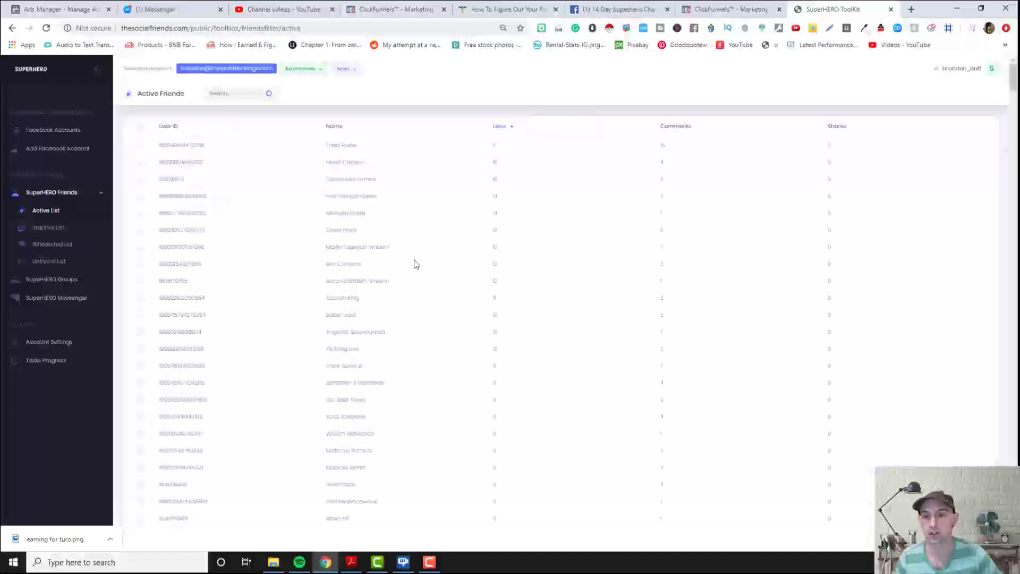
- Open the Inactive friends list, check the Scan options, and tick the first inactive friend
click(46, 227)
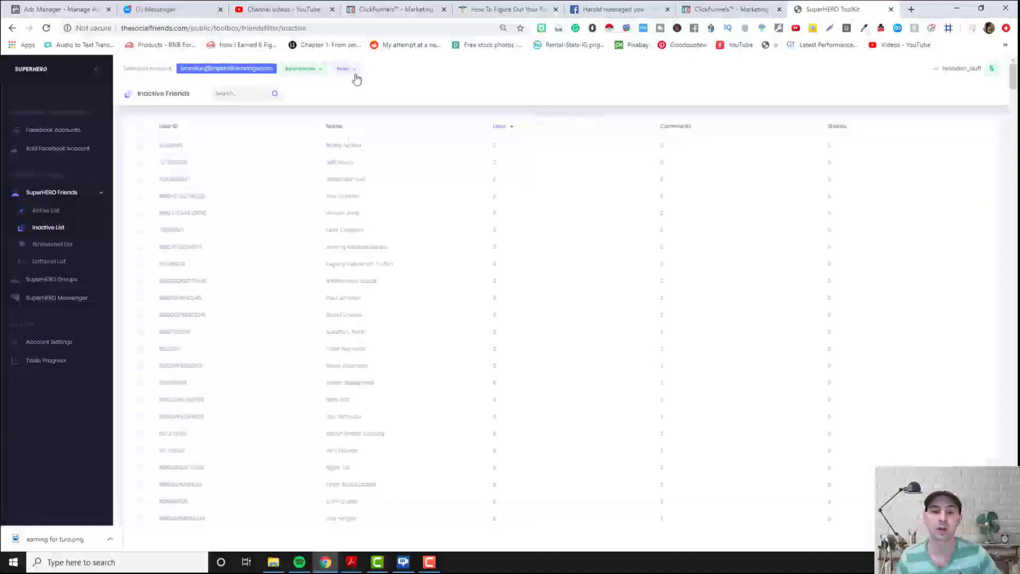
click(355, 74)
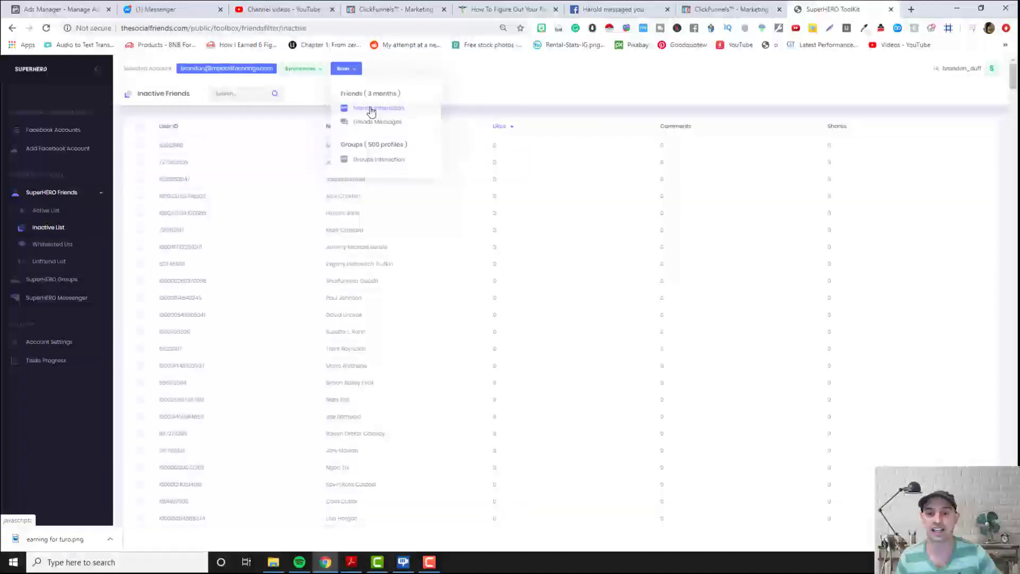
click(486, 94)
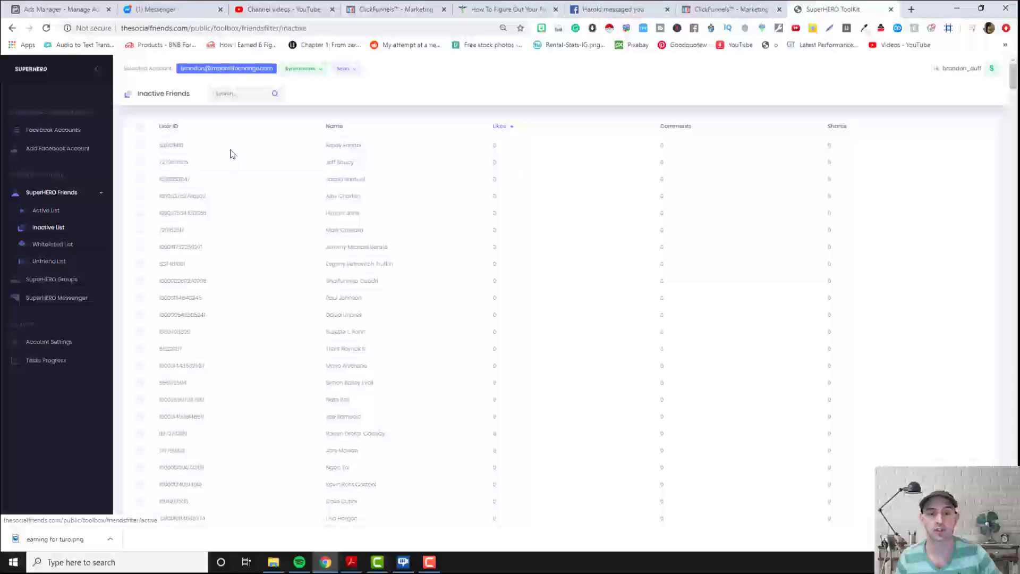
click(140, 146)
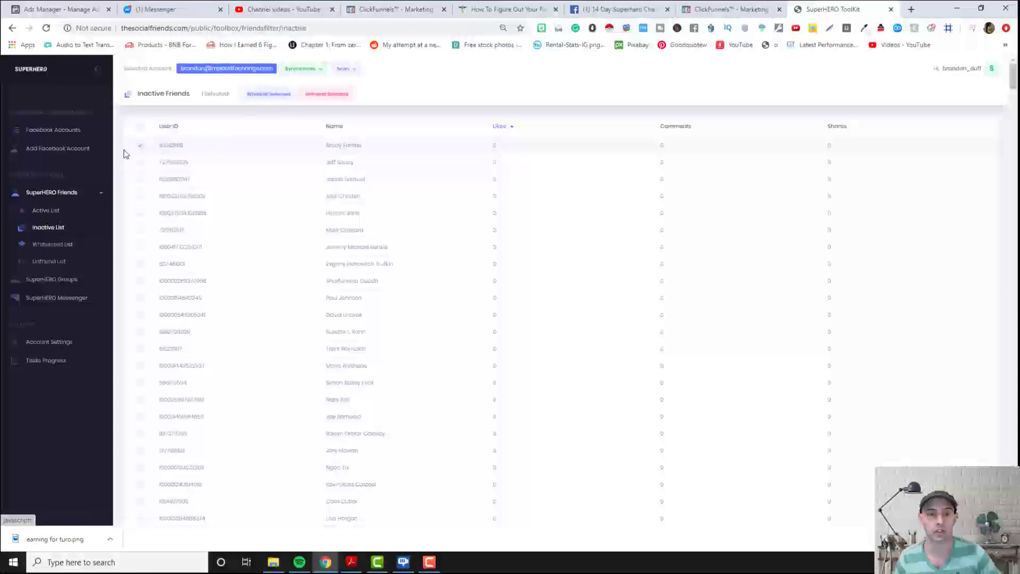
- View the Whitelisted friends, return to the Inactive list, then open SuperHERO Groups
click(39, 244)
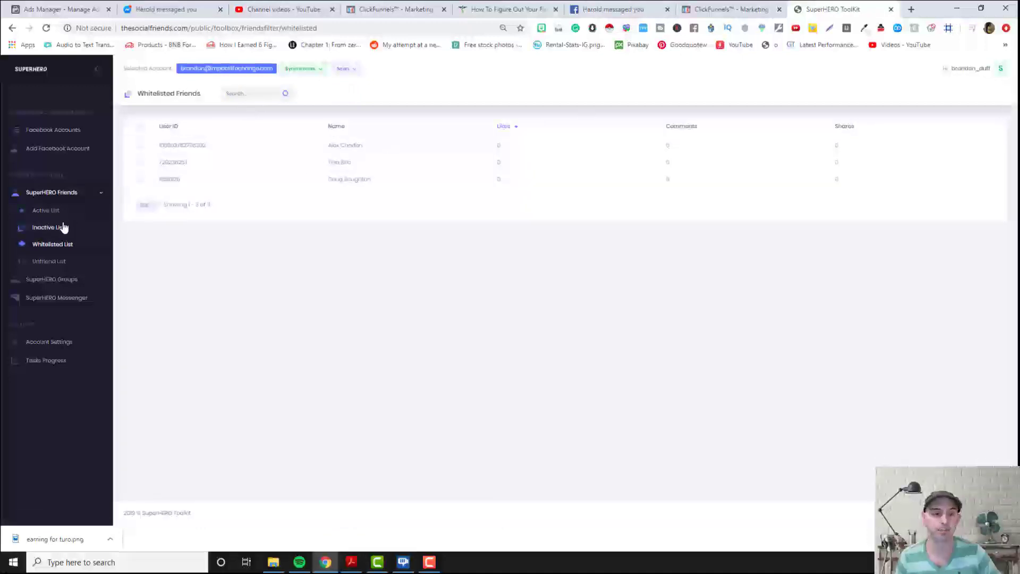
click(62, 227)
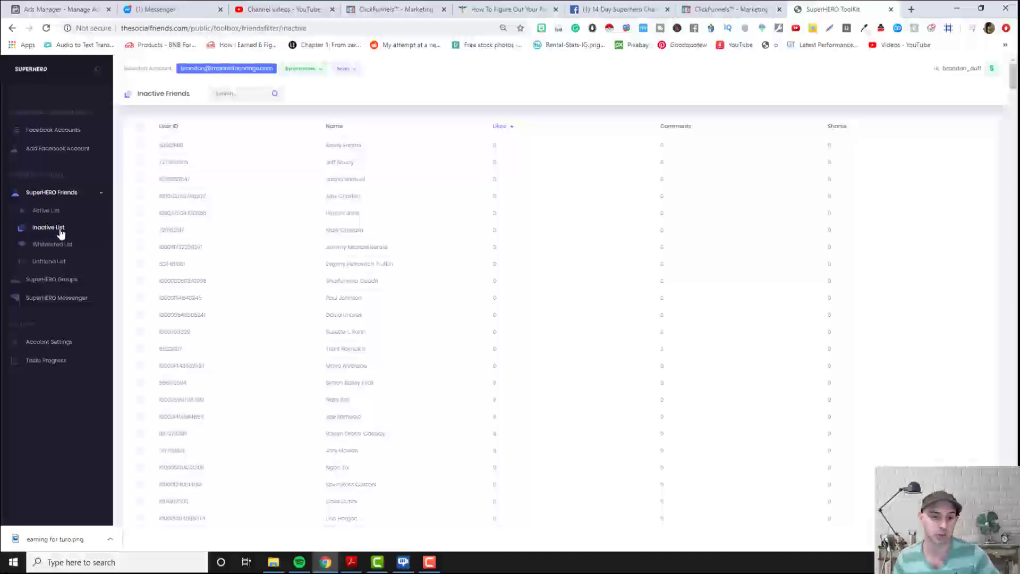
click(32, 280)
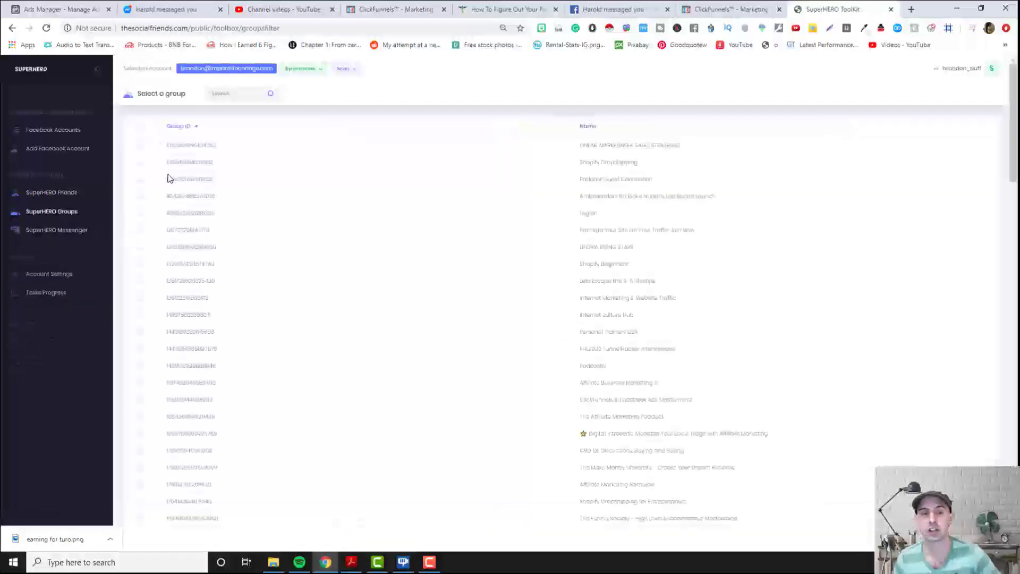
- Tick groups until '4 Selected' shows, then open the SuperHERO Messenger conversation list
click(141, 146)
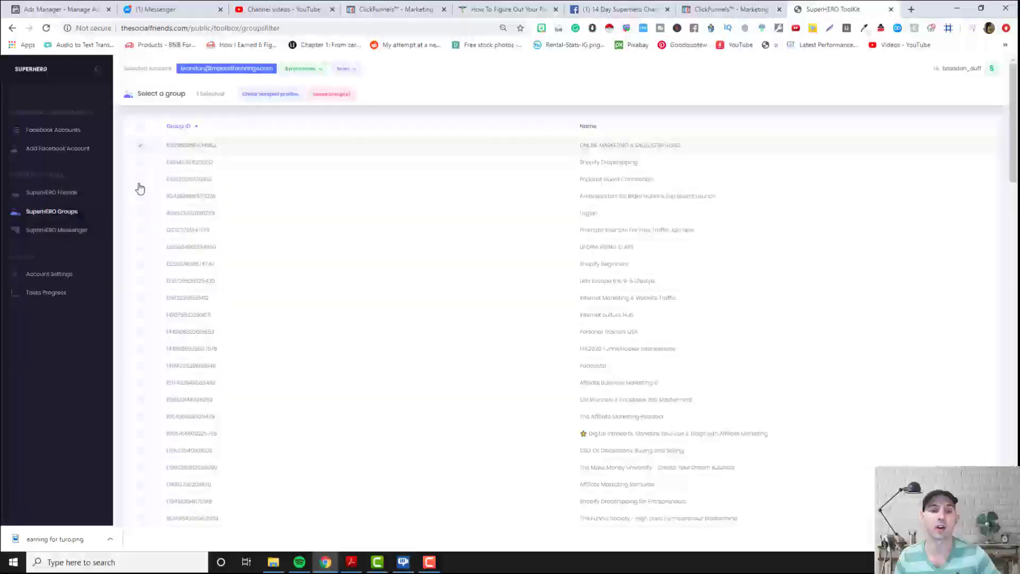
click(139, 198)
click(140, 213)
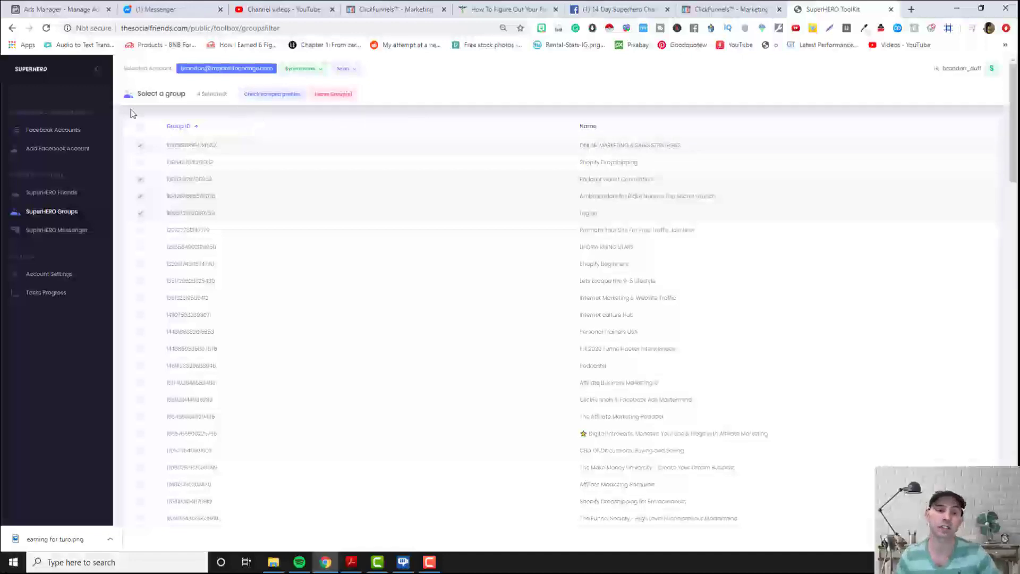
click(45, 229)
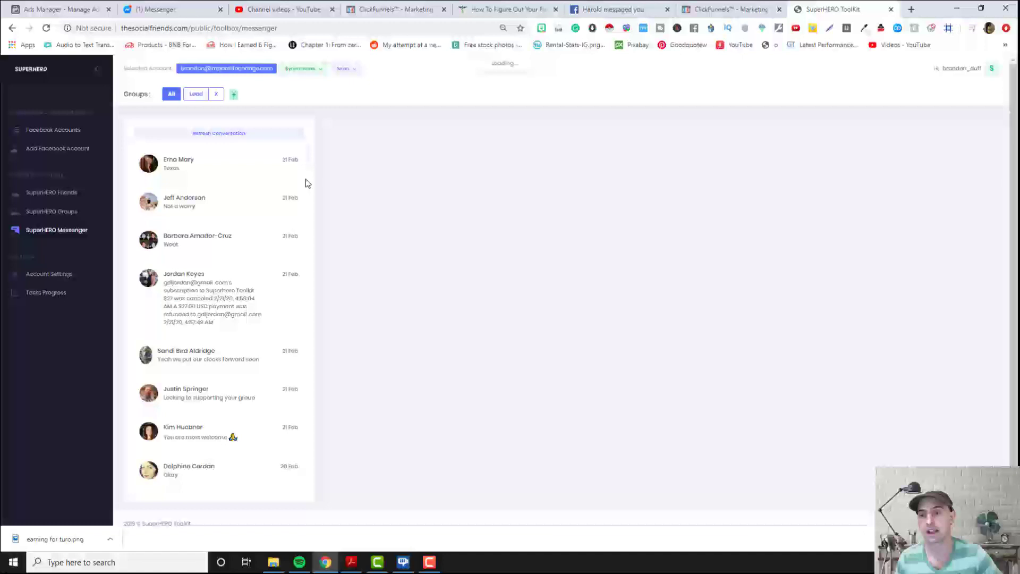
- Save the first conversation's contact to the Lead group, check the Lead filter, then show all groups
click(220, 182)
click(768, 131)
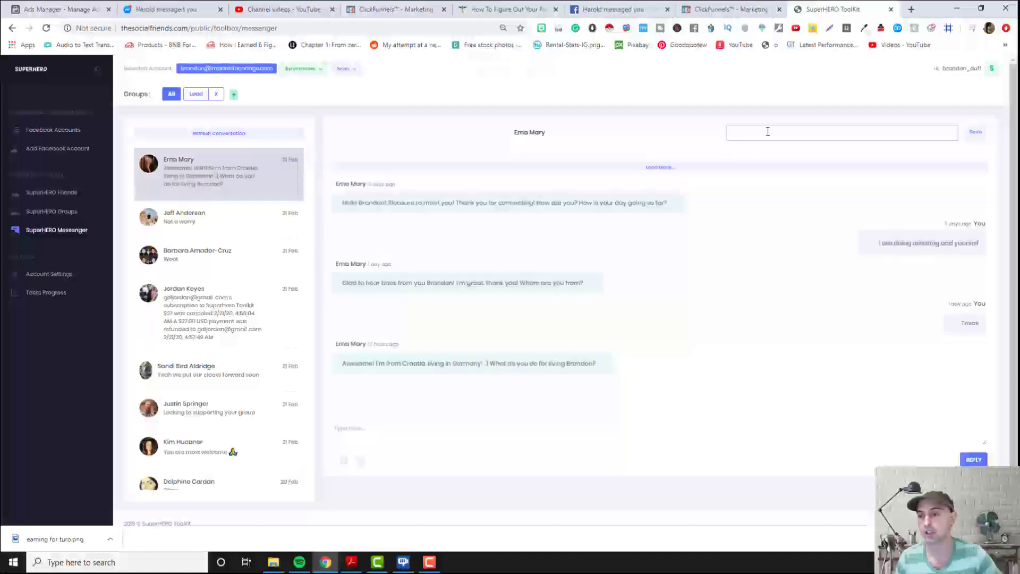
click(974, 132)
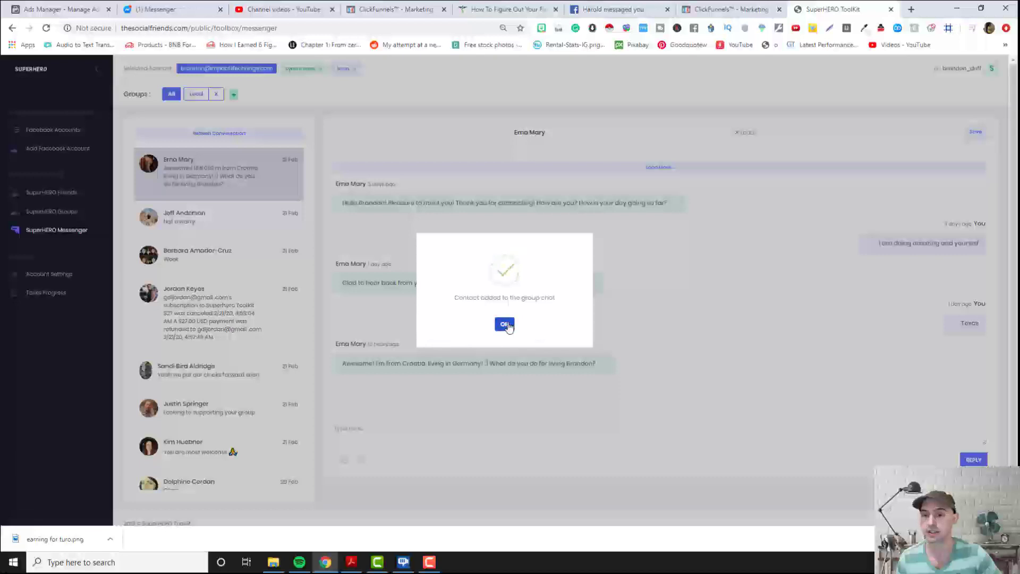
click(504, 324)
click(196, 100)
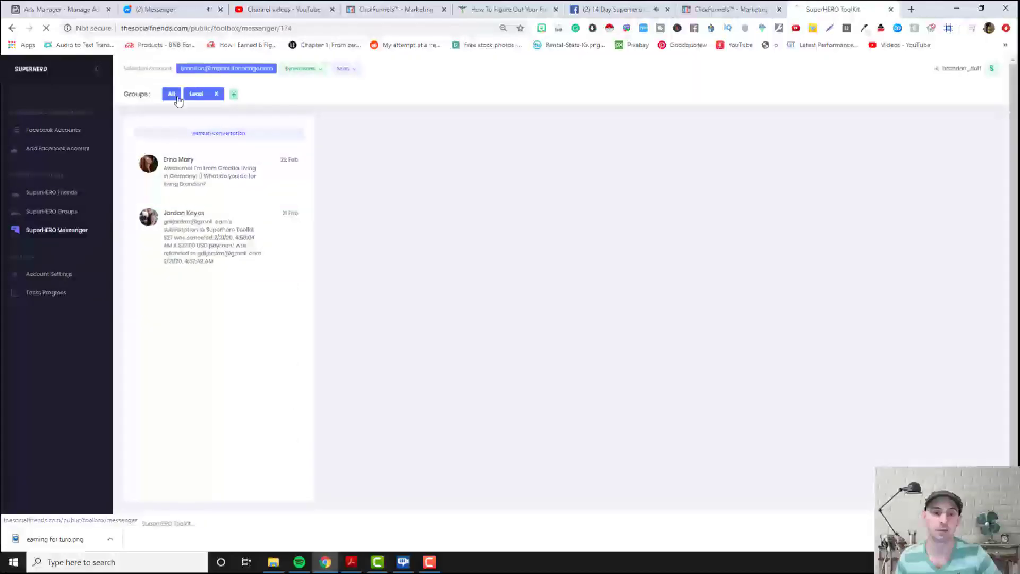
click(176, 99)
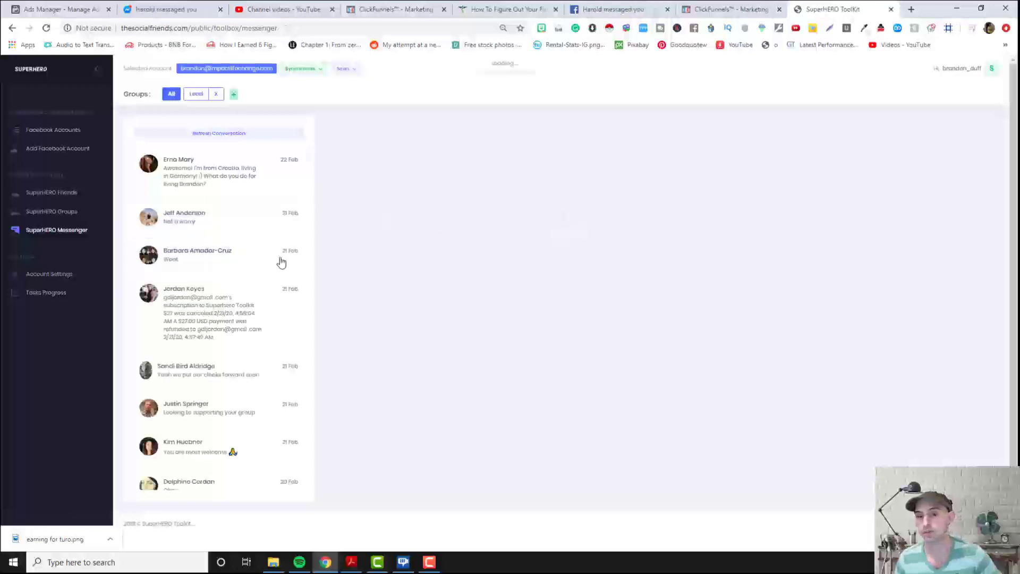
- Save the third conversation's contact to Lead and filter to the Lead group's three conversations
click(238, 259)
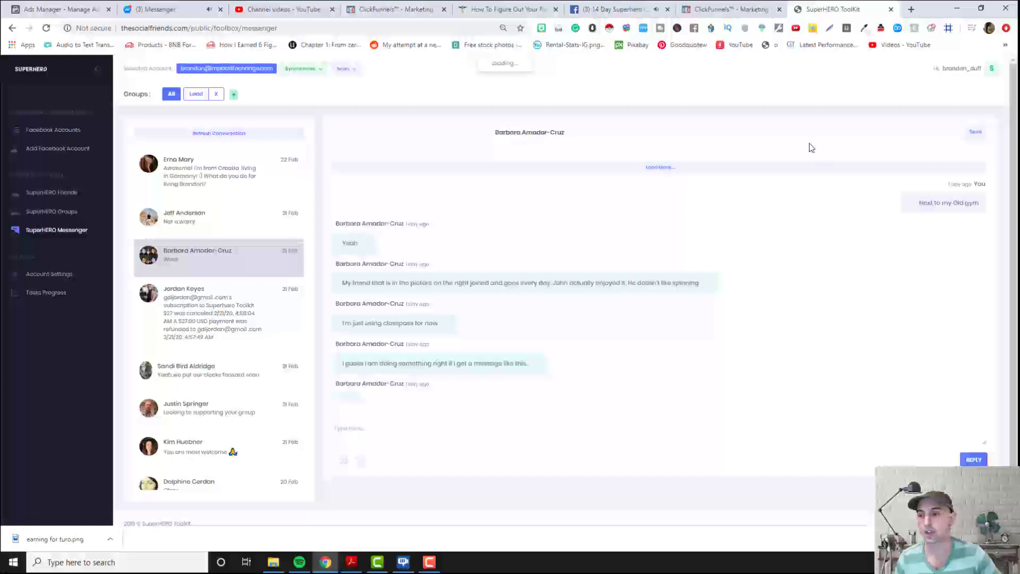
click(760, 134)
click(971, 136)
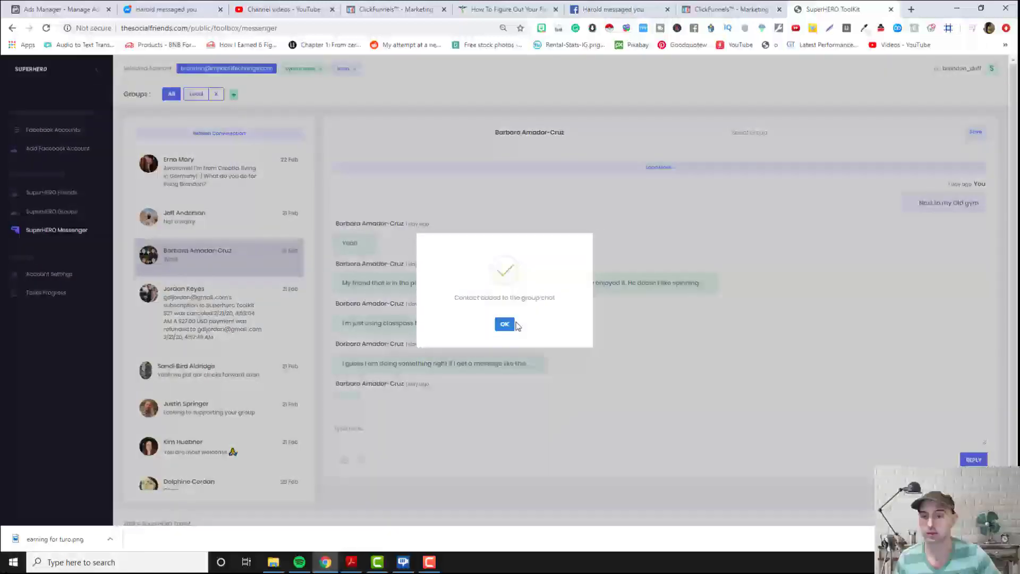
click(516, 326)
click(192, 94)
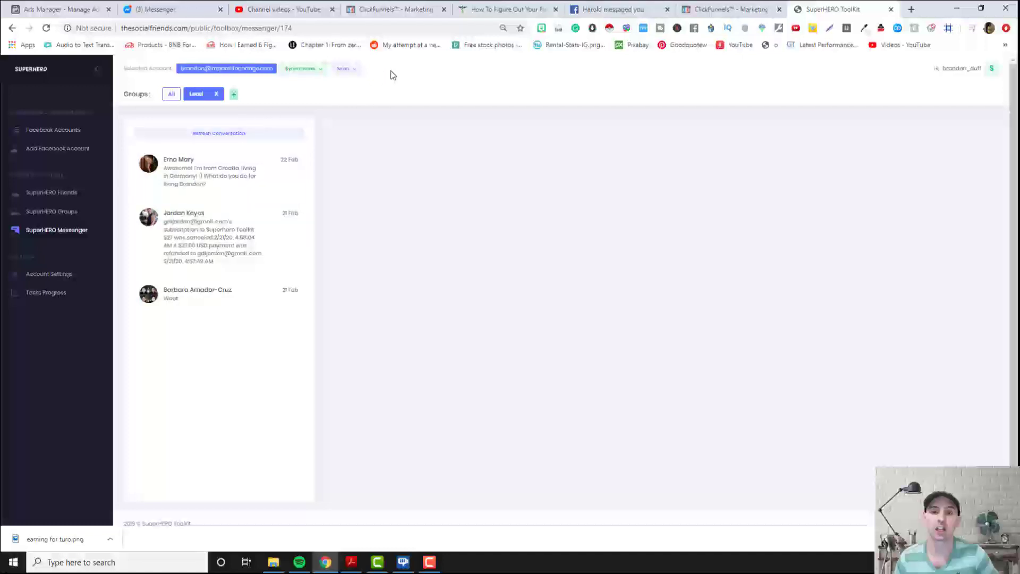
- Start a Groups Interaction scan, scroll to the bottom of Your Groups, and press Scan
click(356, 72)
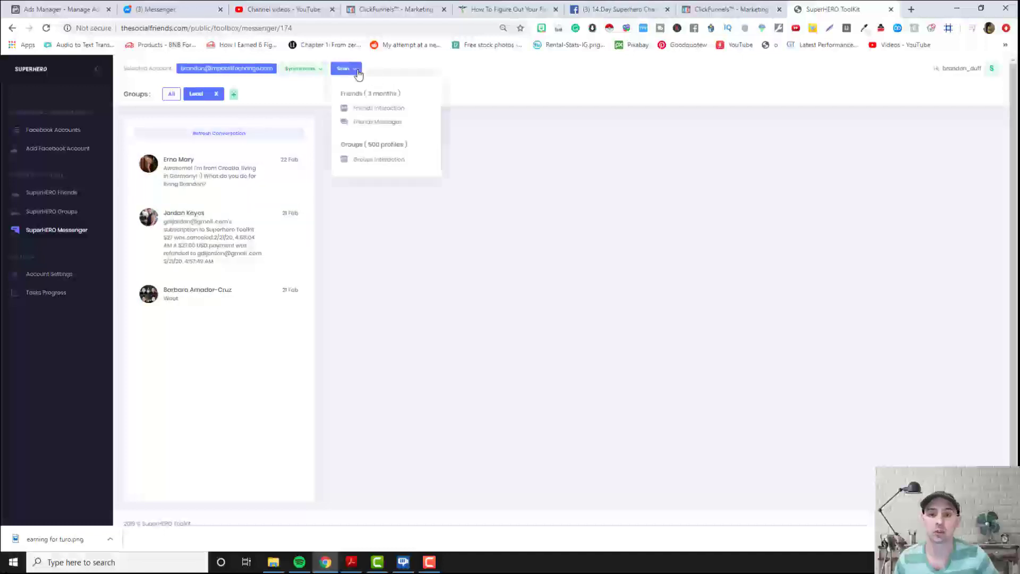
click(379, 161)
scroll(587, 387, down, 15)
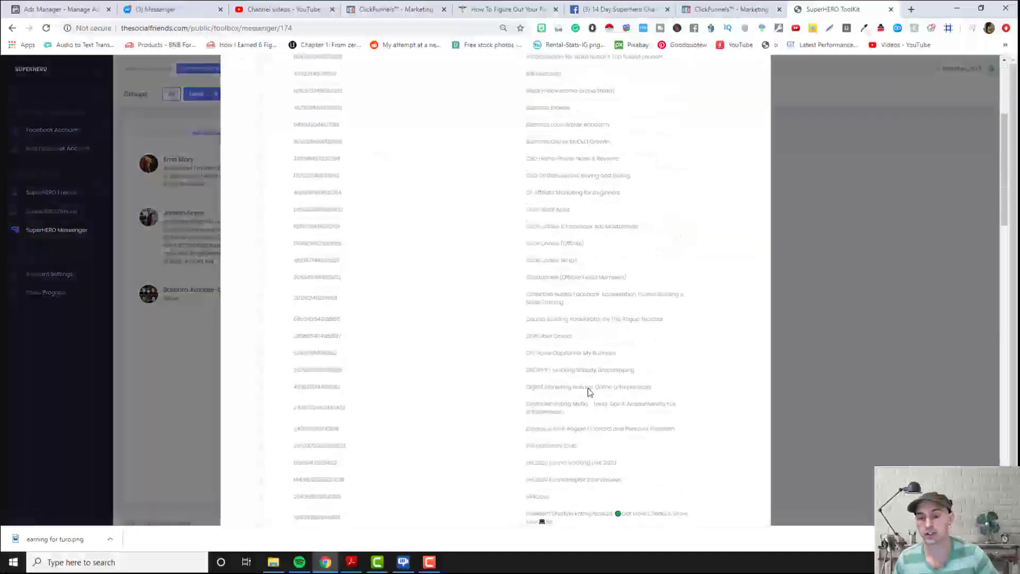
scroll(588, 391, down, 10)
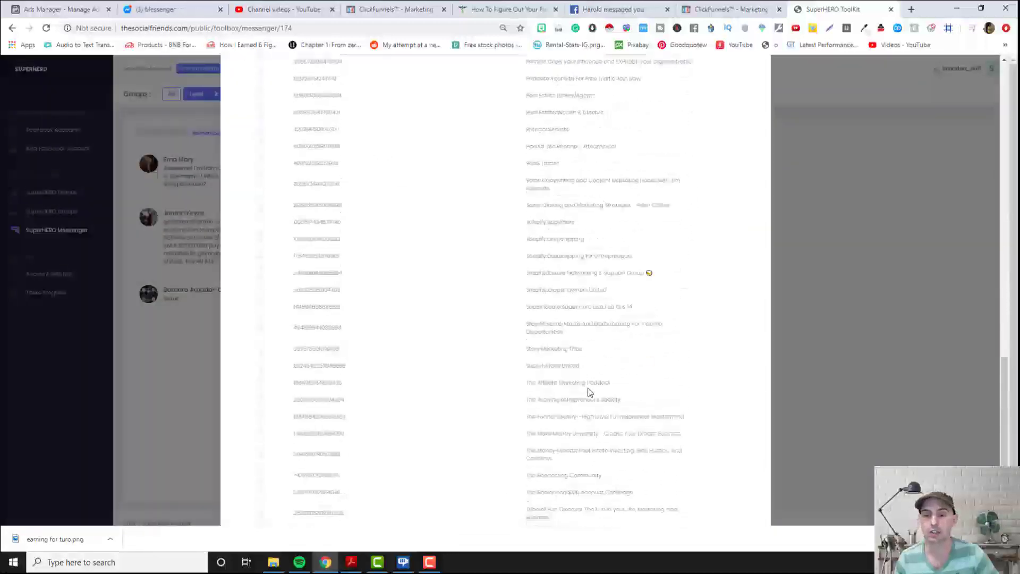
scroll(430, 356, up, 1)
scroll(439, 360, up, 15)
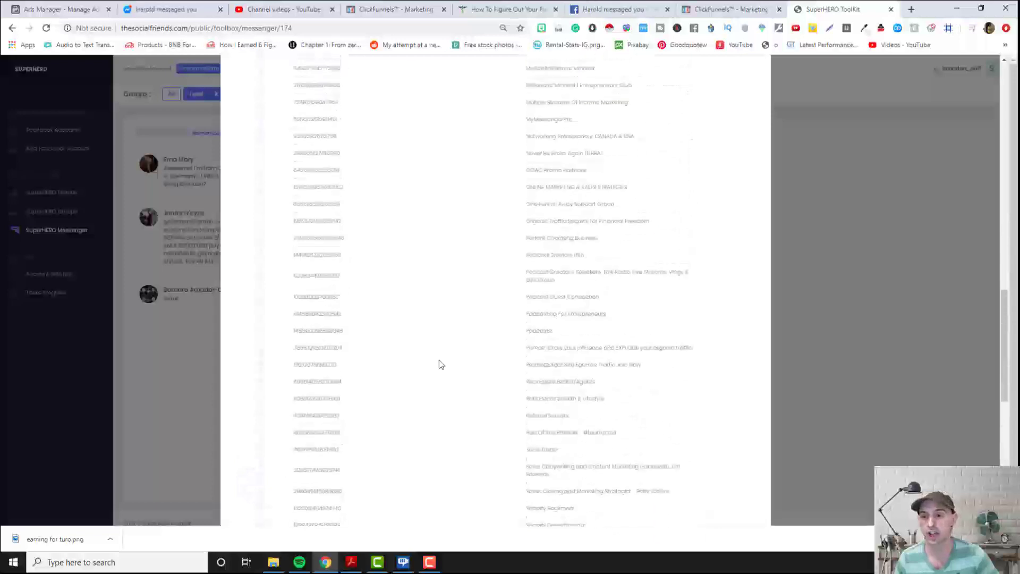
scroll(441, 374, up, 5)
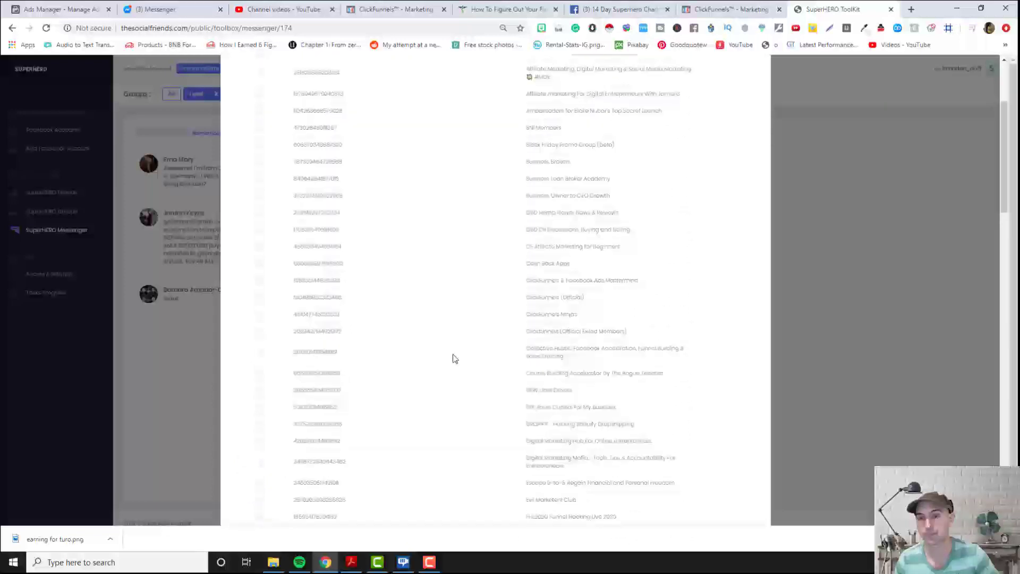
scroll(509, 305, down, 3)
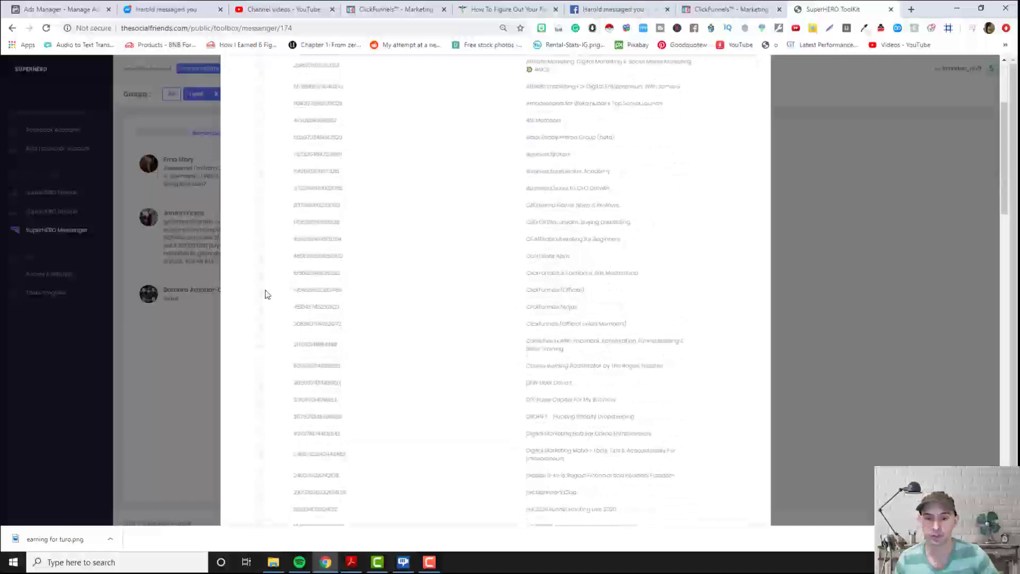
scroll(539, 462, down, 15)
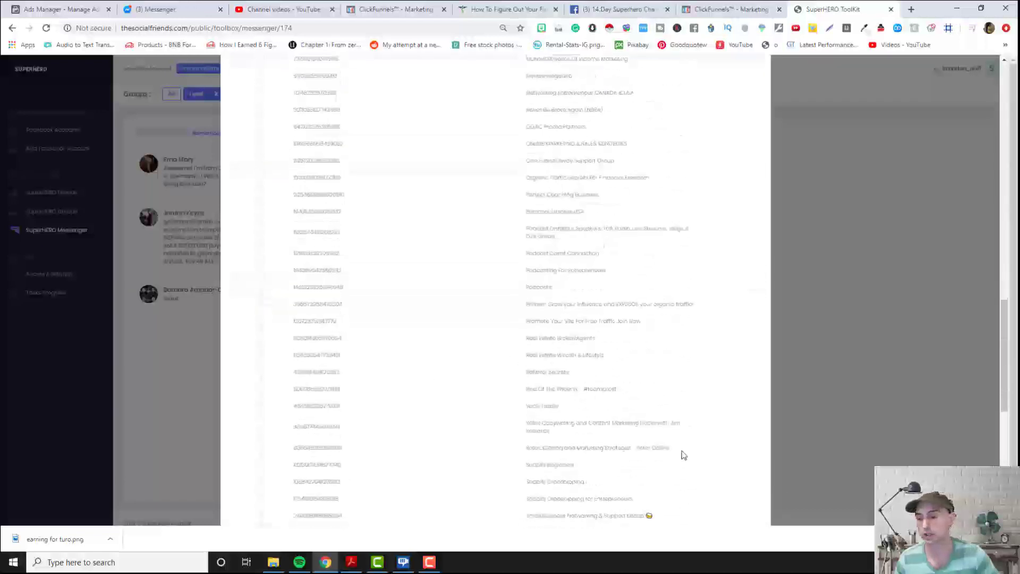
scroll(682, 456, down, 3)
click(749, 500)
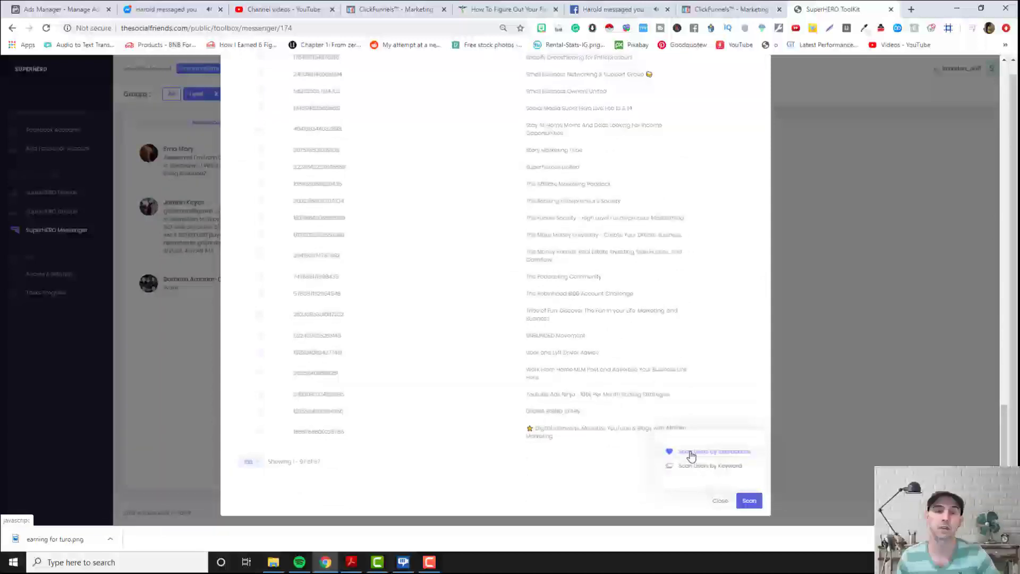
- Draft a keyword scan task named 'affiliate - Add Friend - Clickfunnels Offical' with keyword 'fffiliate'
click(739, 473)
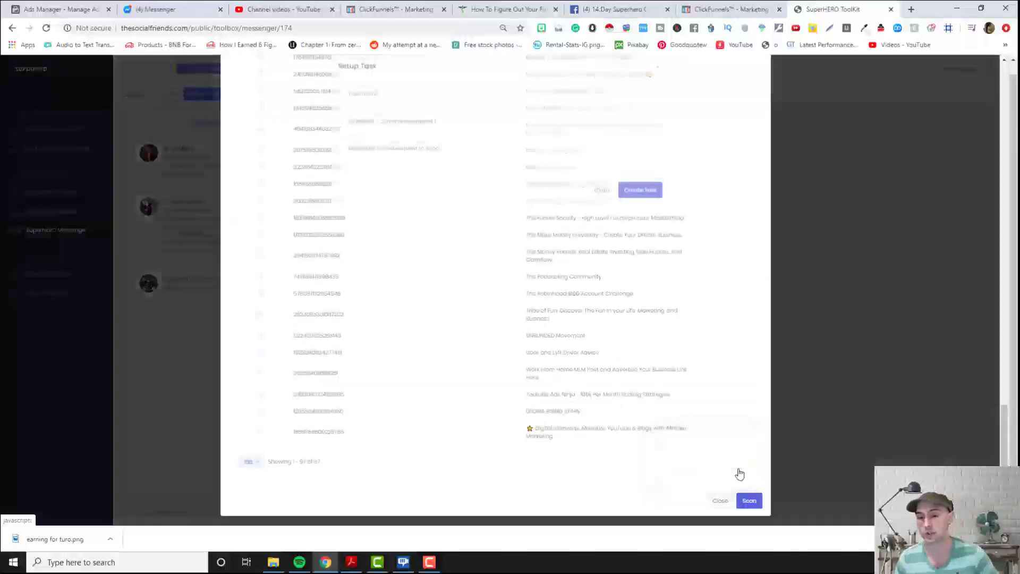
click(362, 106)
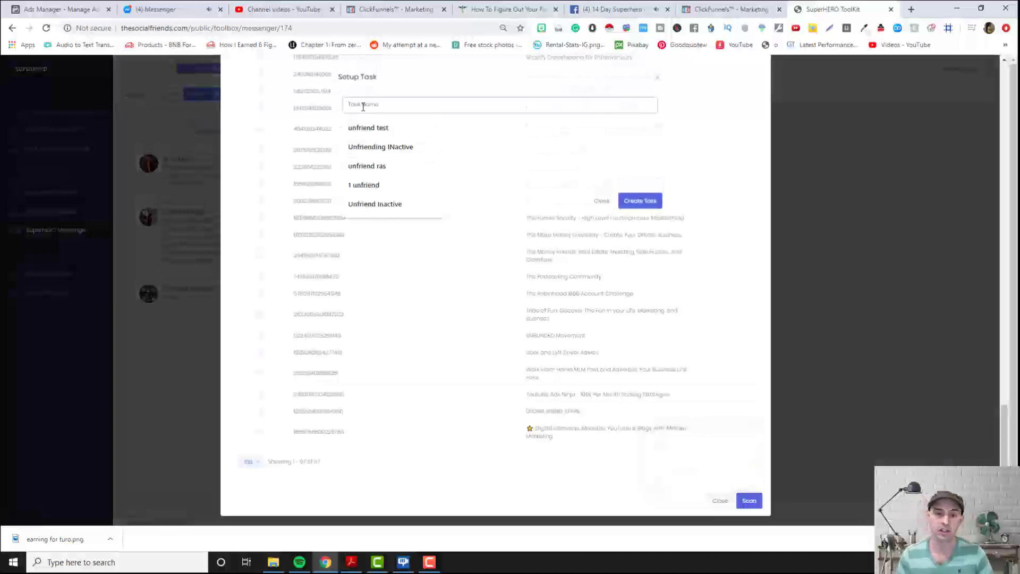
text(af)
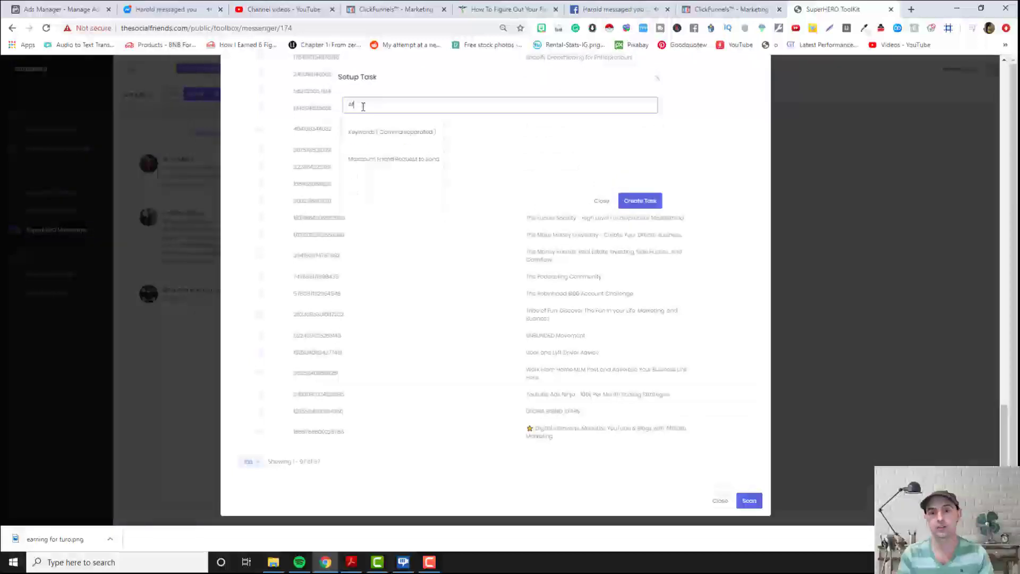
text(filiate - A)
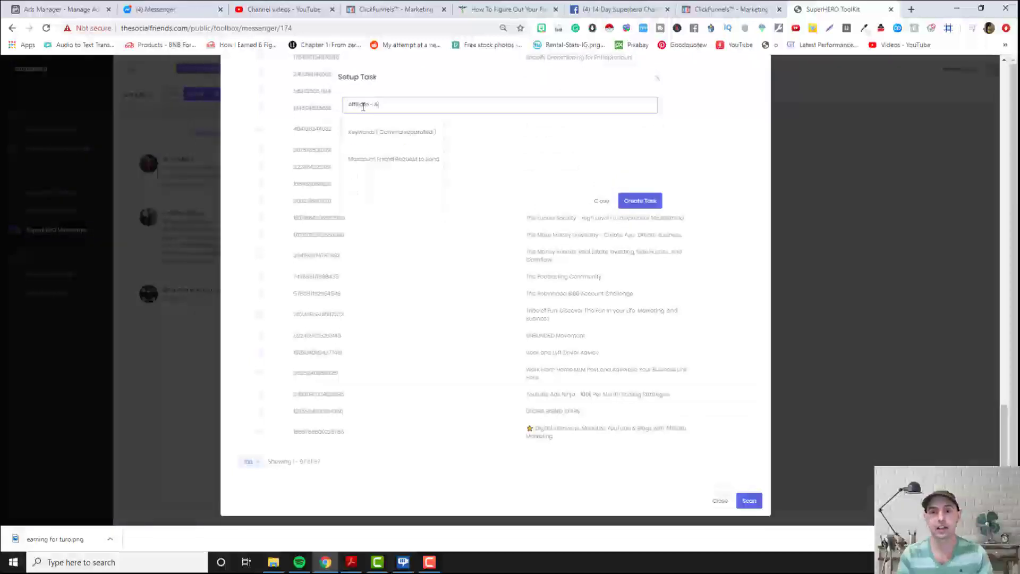
text(dd Friend - )
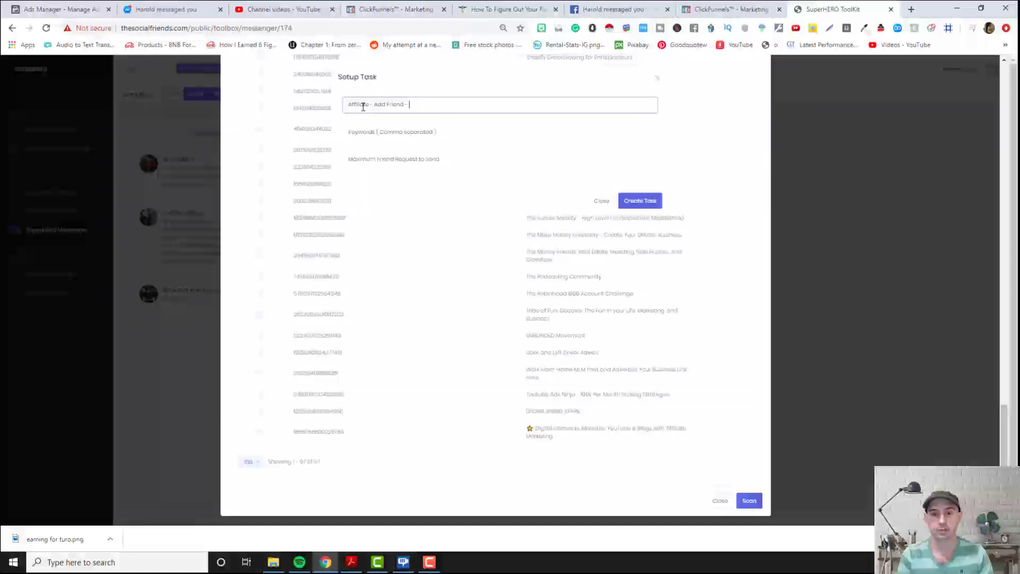
text(Clickfunnels Offical)
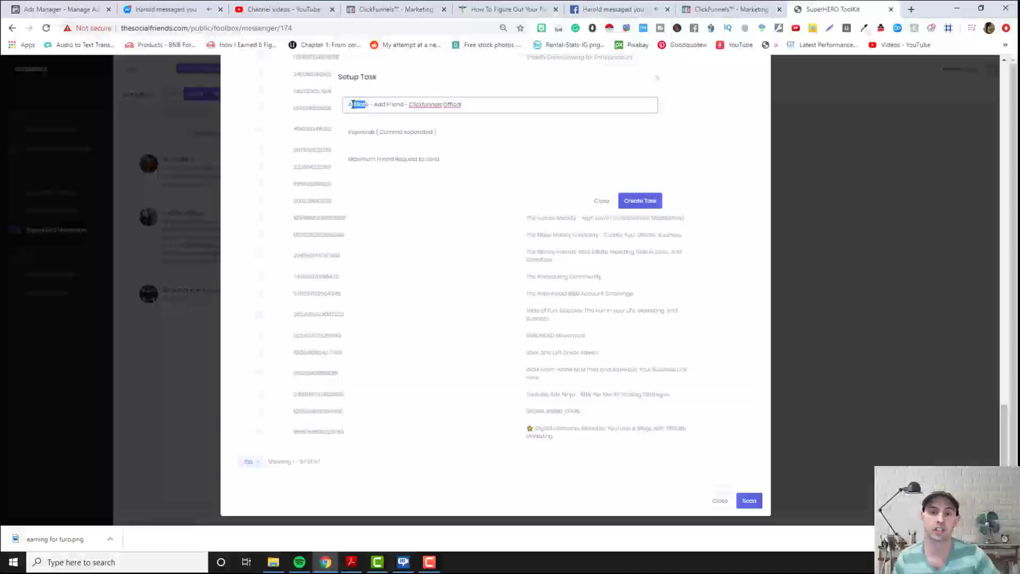
double_click(378, 105)
drag(398, 106, 459, 110)
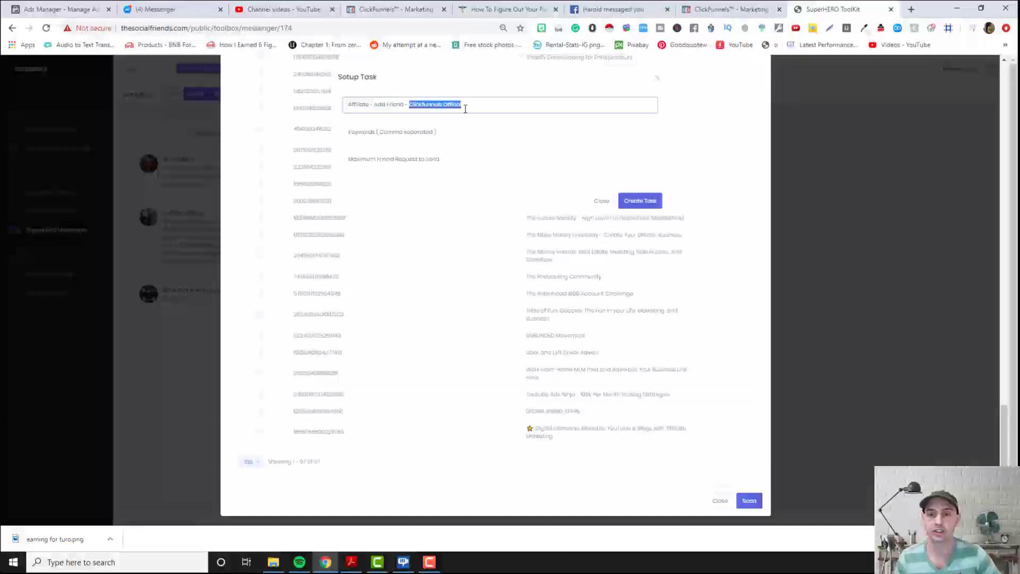
click(465, 109)
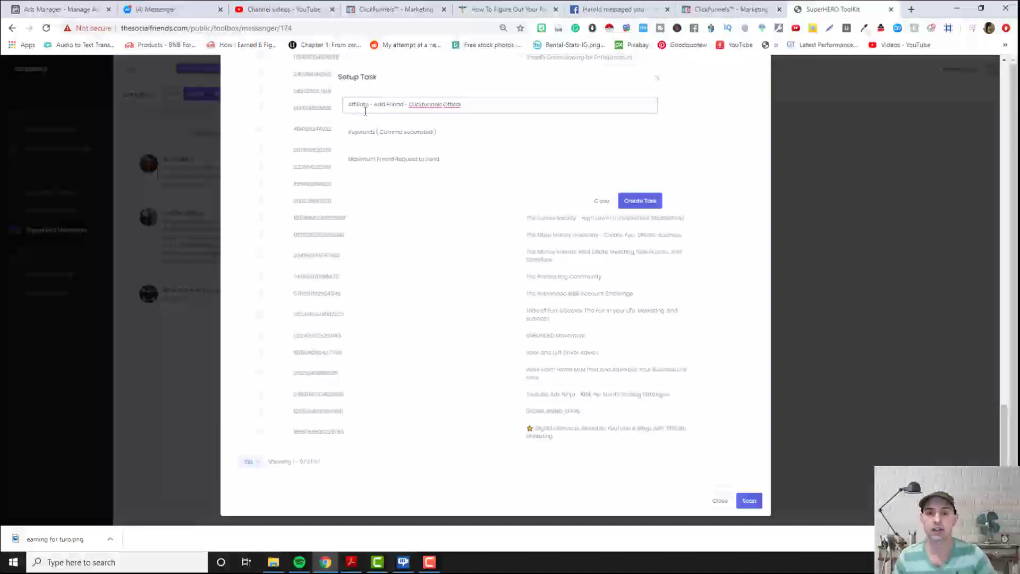
click(349, 133)
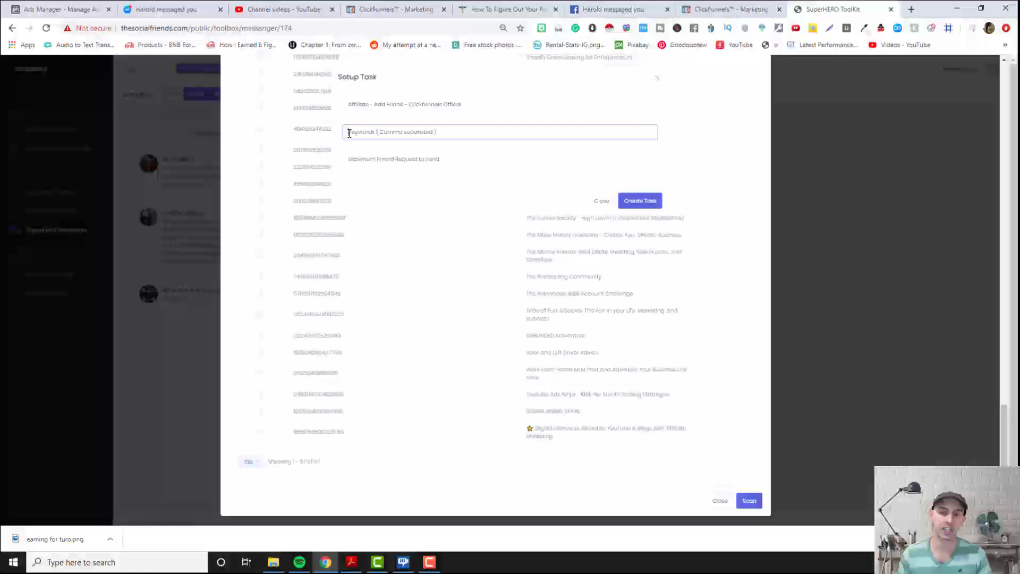
text(fffiliate)
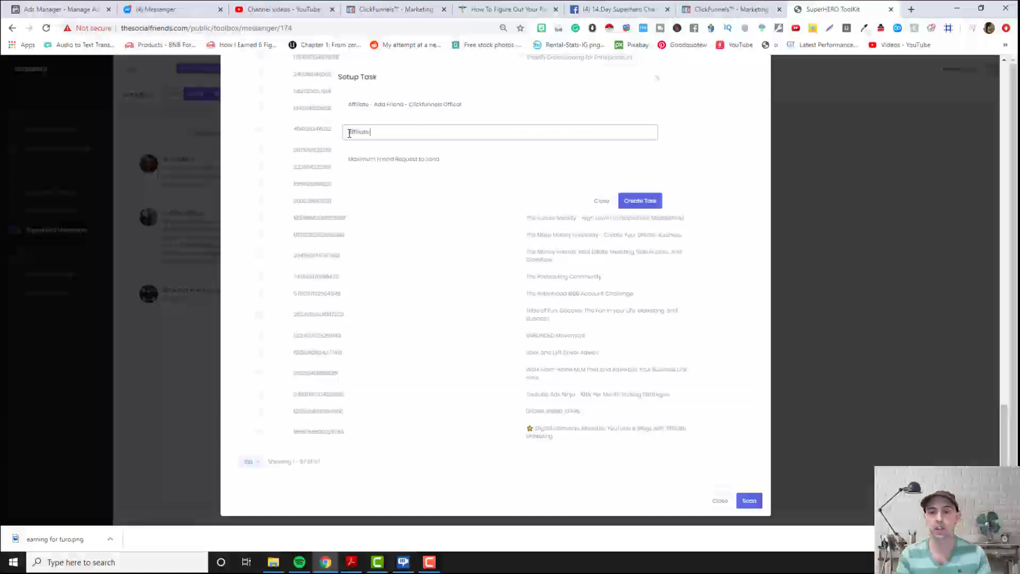
click(361, 158)
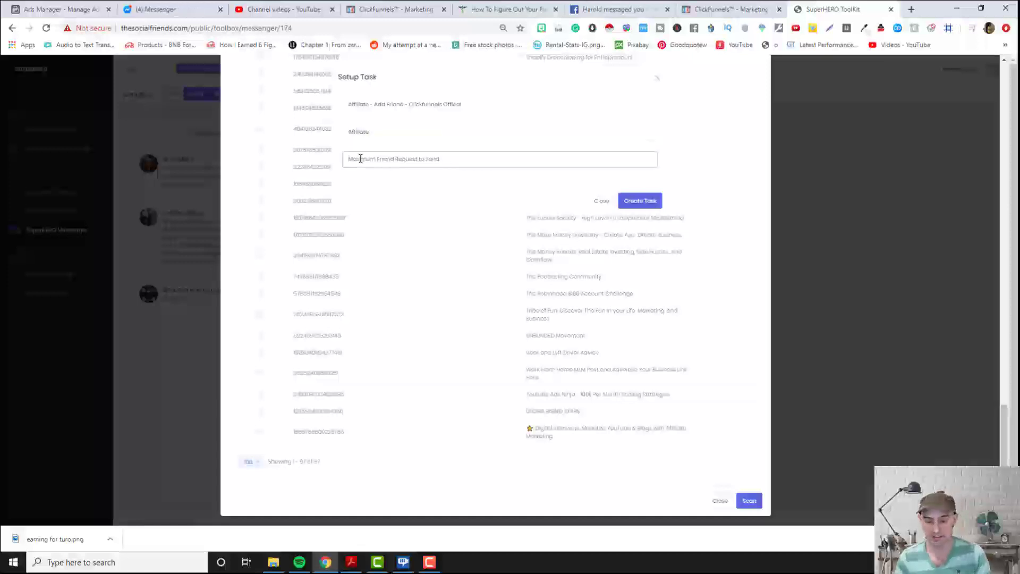
- Close the task setup without creating it, close the group list, and open Tasks Progress
click(605, 200)
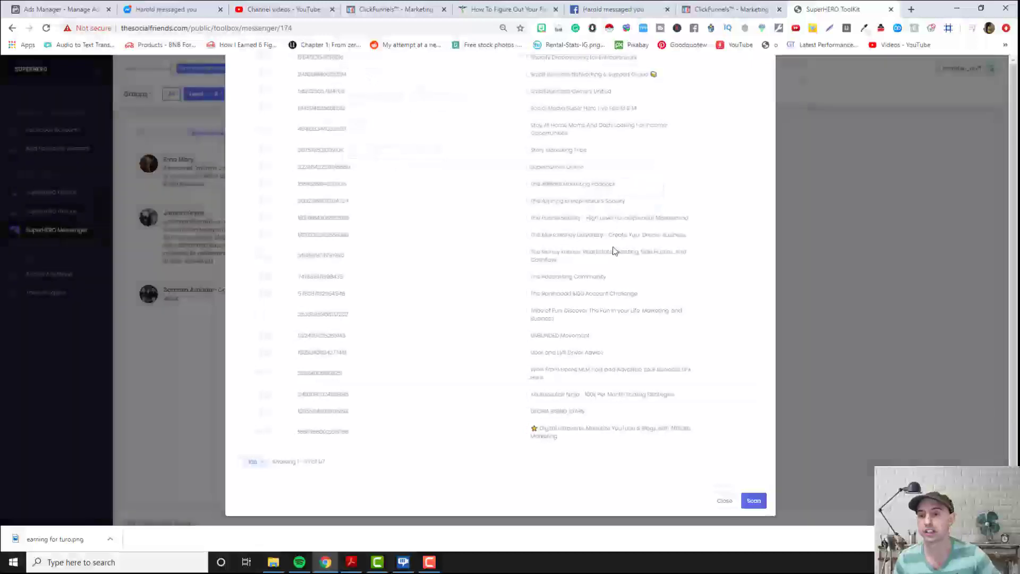
click(724, 500)
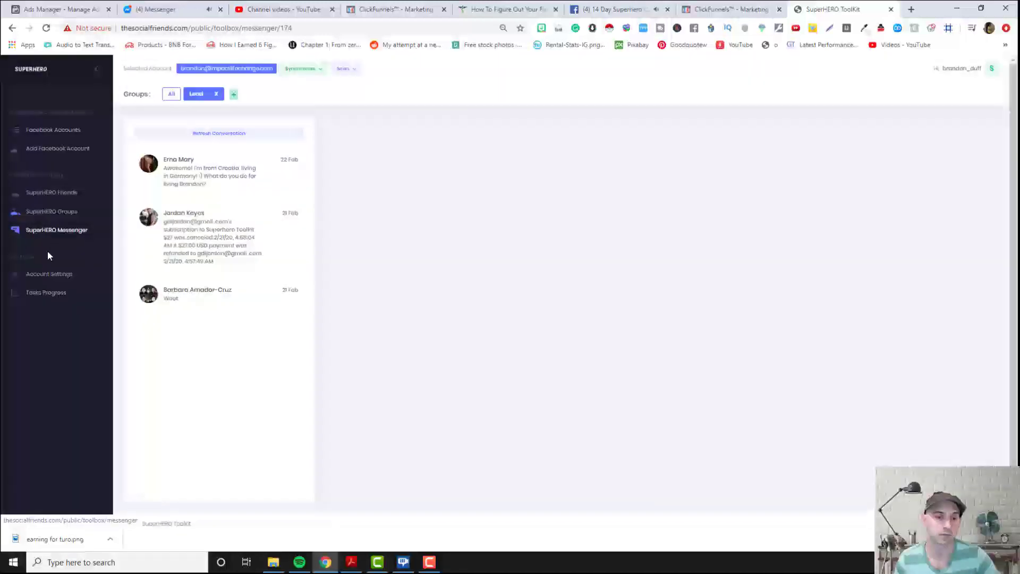
click(46, 294)
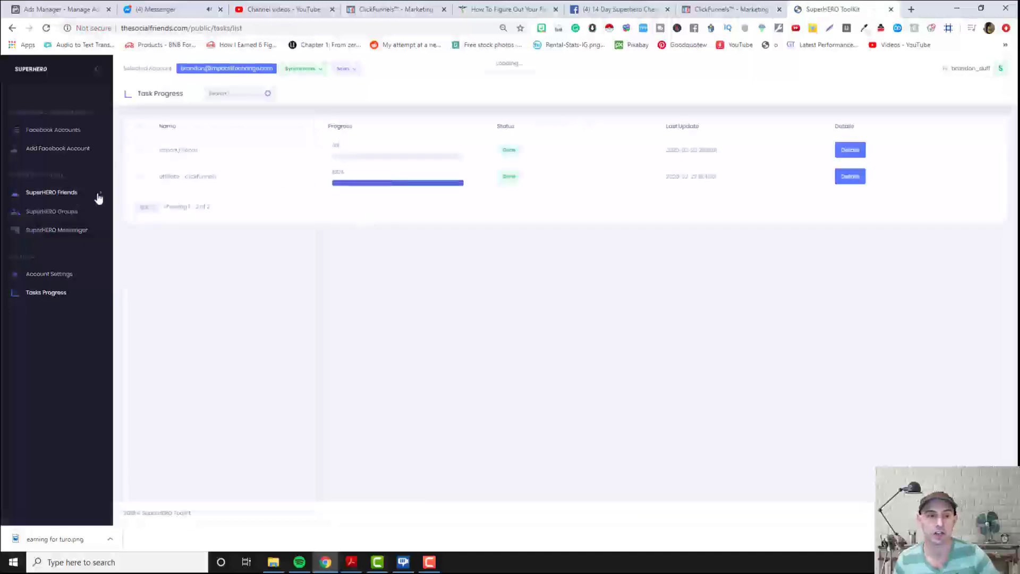
- Open the second task's Details and view an added friend's profile in a new tab, then close it
click(849, 177)
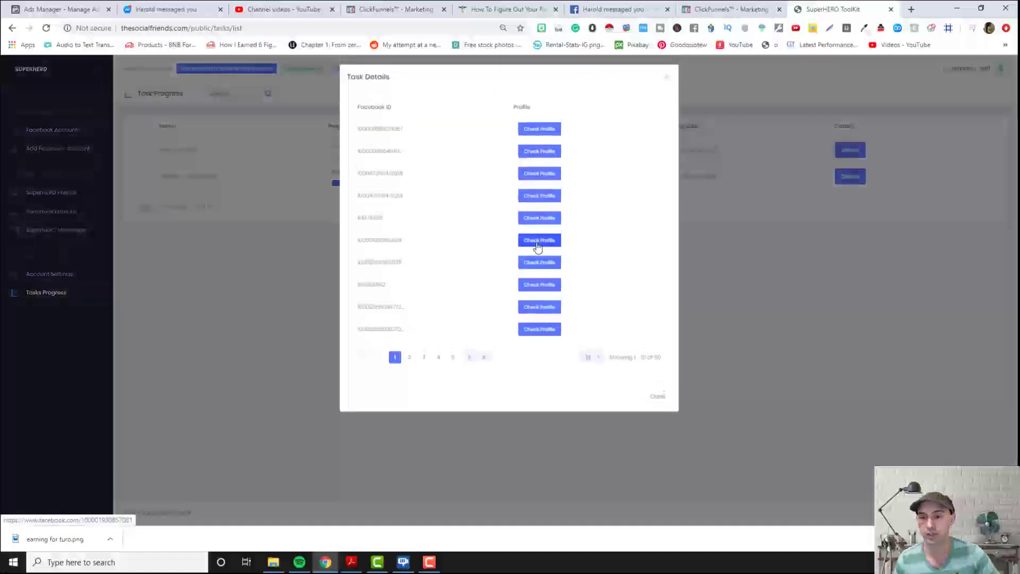
right_click(538, 245)
click(563, 249)
click(833, 11)
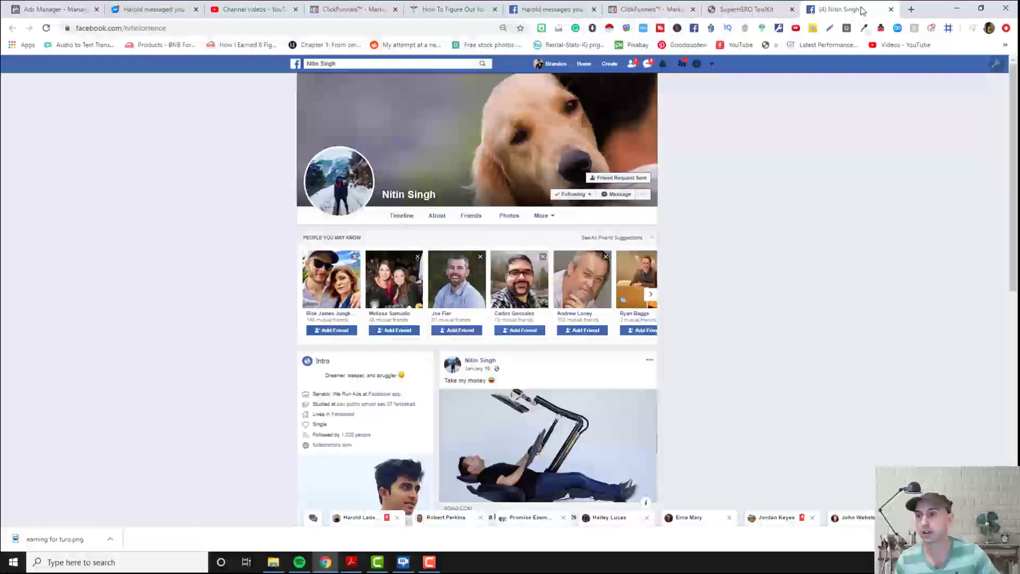
click(891, 10)
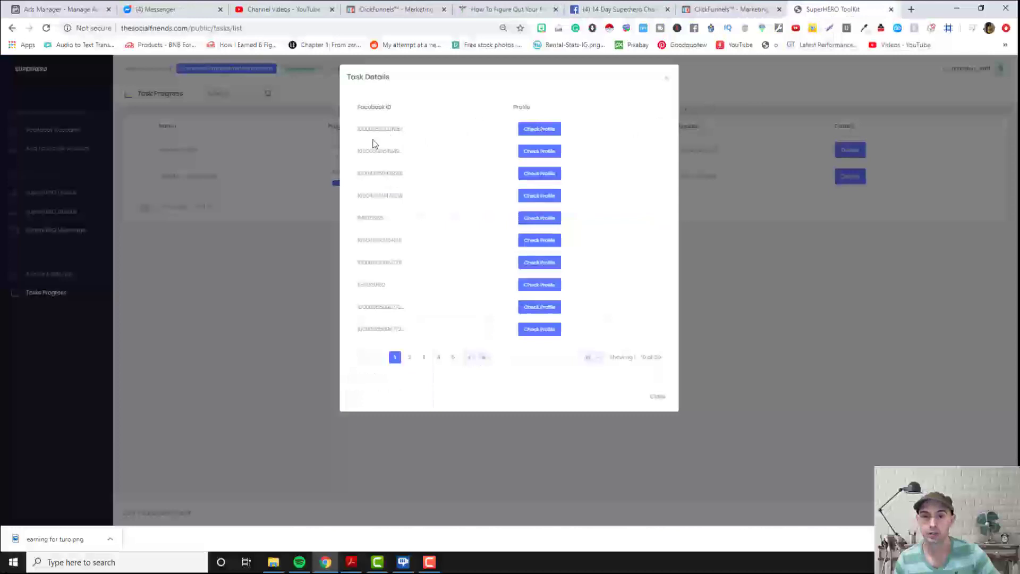
- View the sixth profile in a new tab and close it, then leave the last profile open in a new tab
right_click(531, 241)
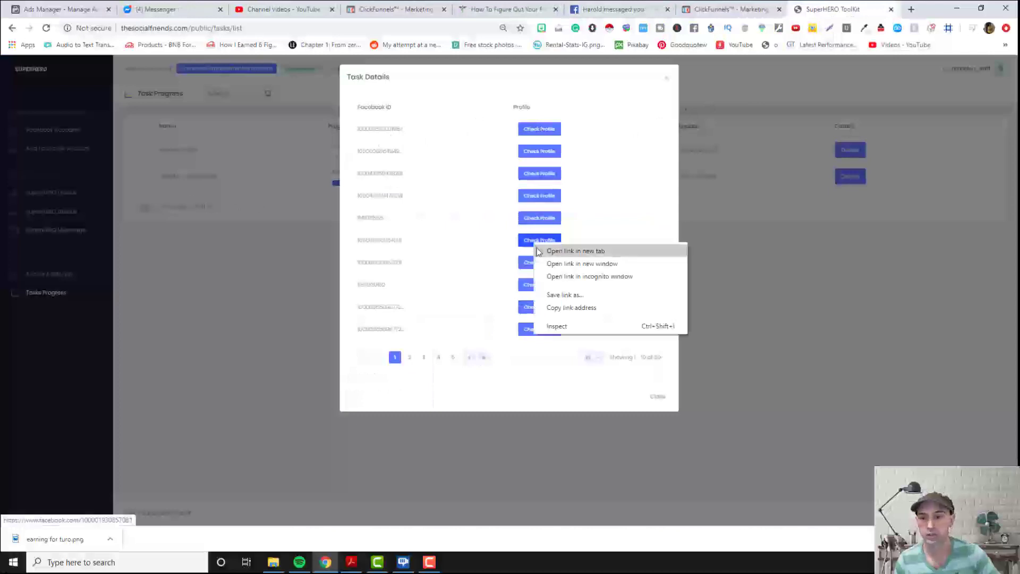
click(566, 250)
click(850, 9)
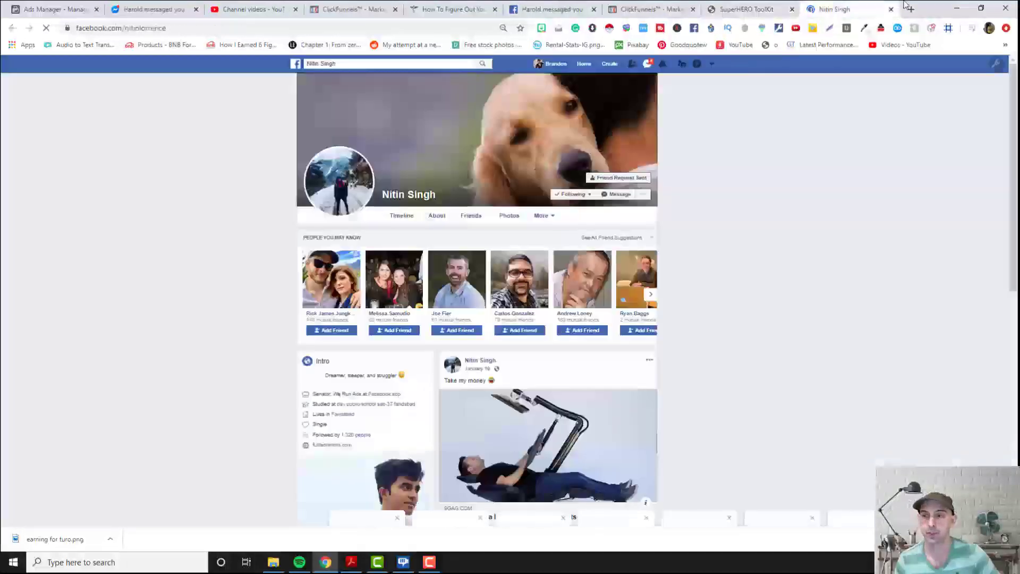
click(891, 9)
right_click(546, 338)
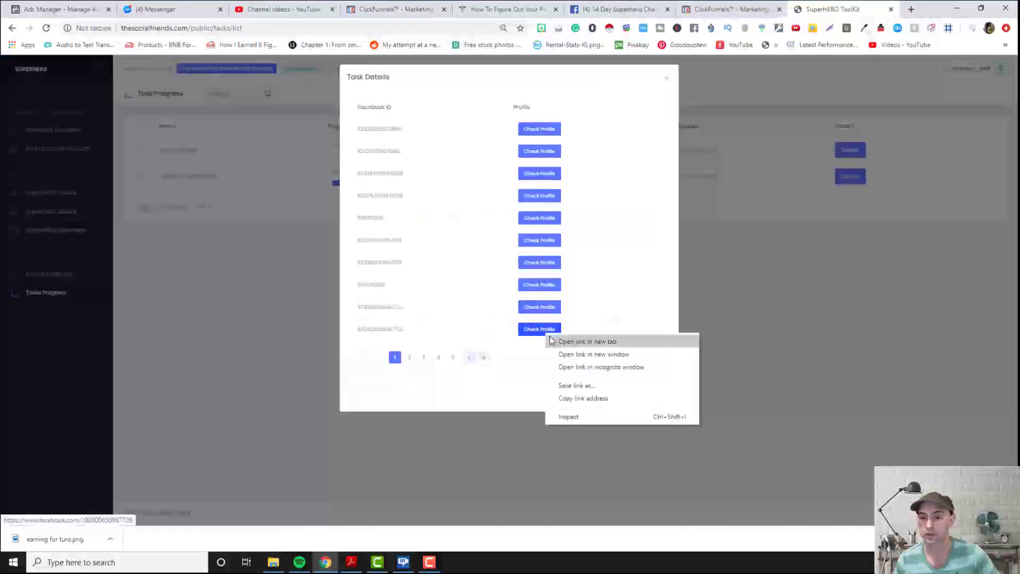
click(580, 340)
click(844, 9)
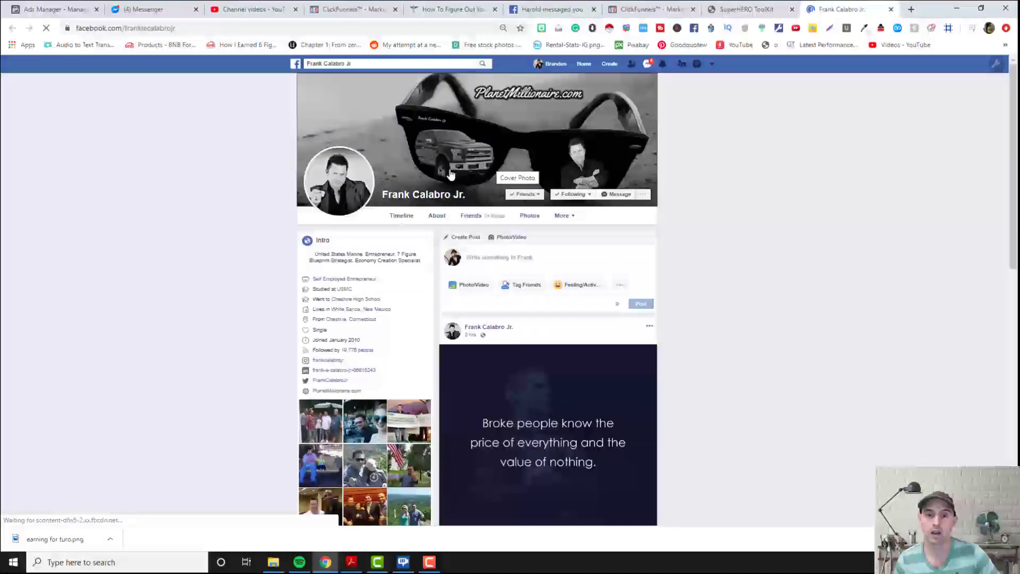
- Check the open profile's follow settings, close it, and go to page 4 of Task Details
click(572, 194)
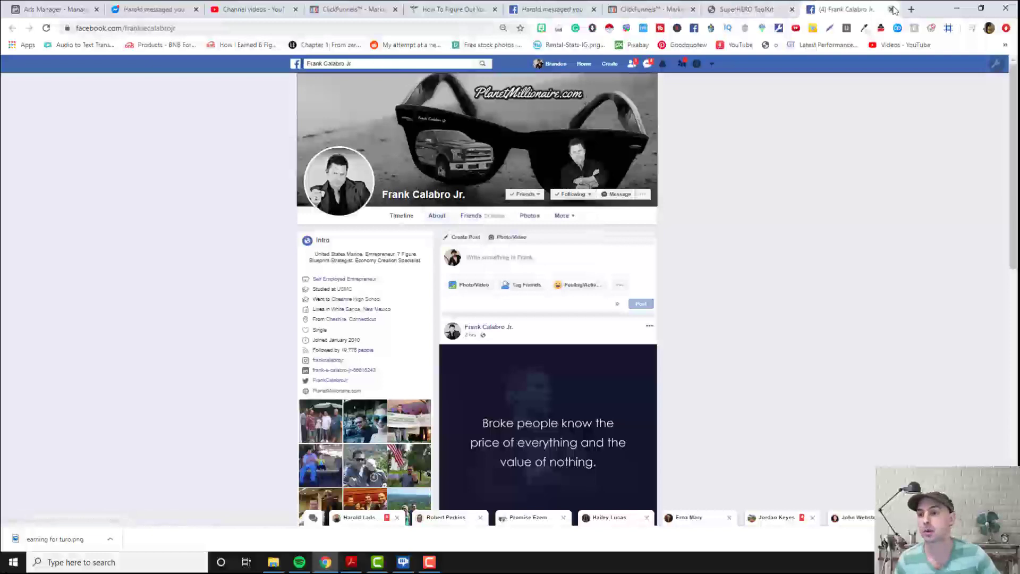
click(891, 9)
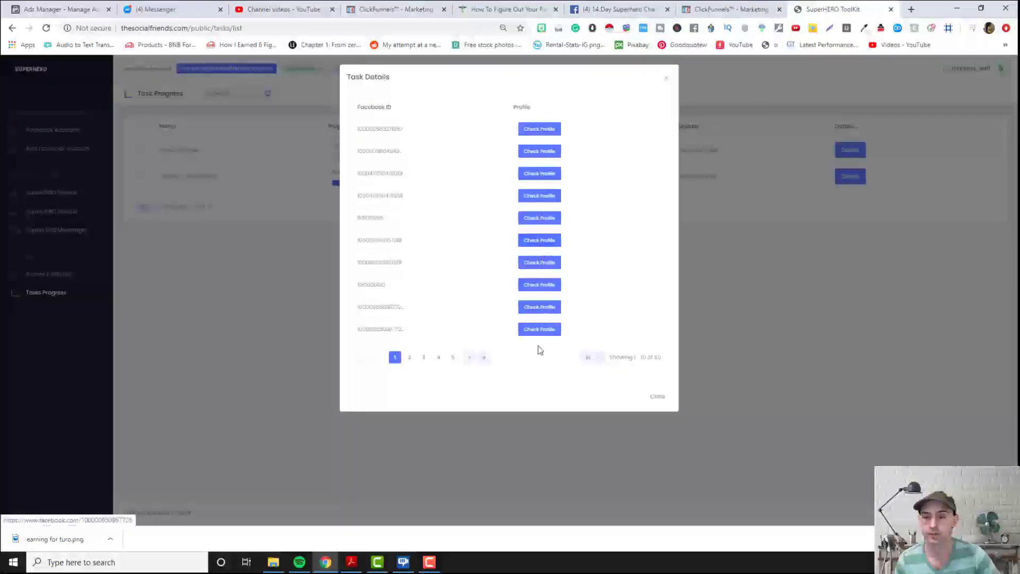
click(436, 357)
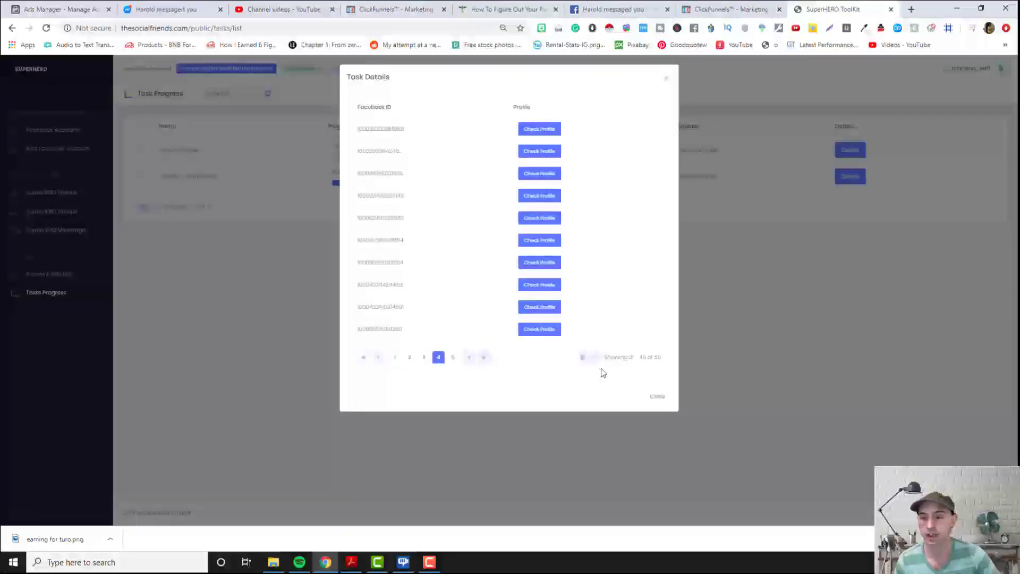
- Review a page-4 friend's profile in a new tab, close it, then close Task Details
right_click(539, 290)
click(574, 294)
click(845, 9)
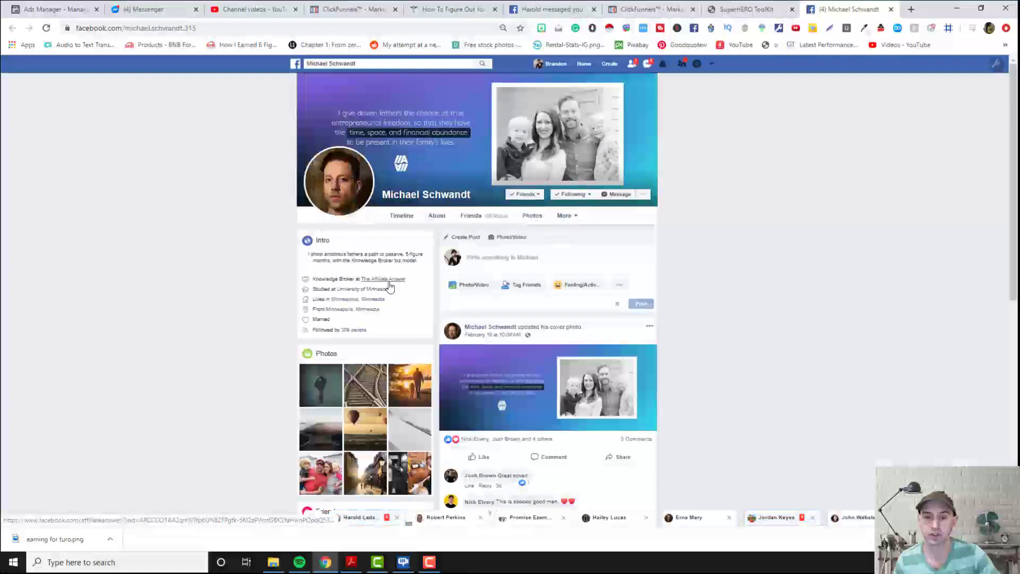
click(891, 9)
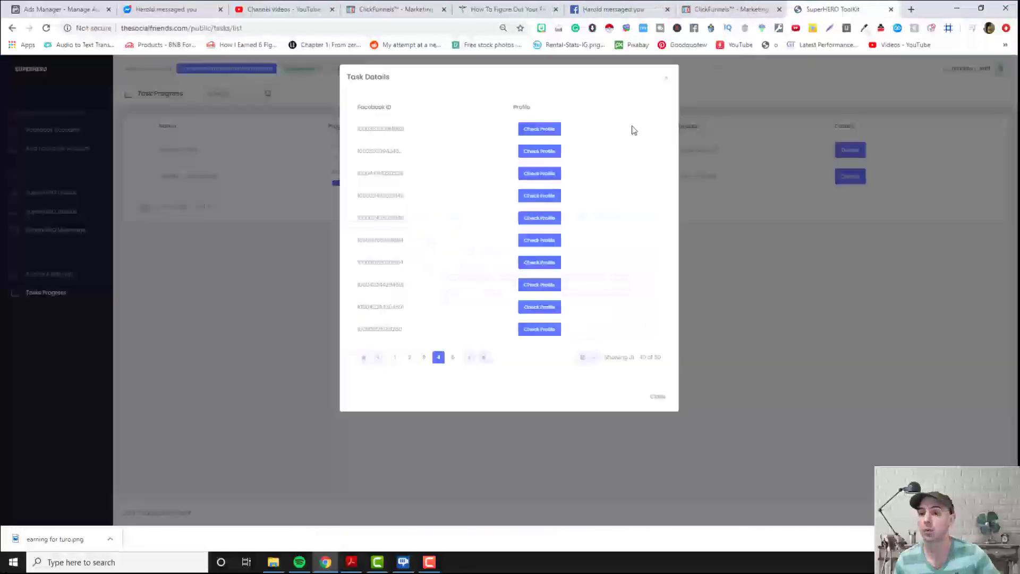
click(668, 81)
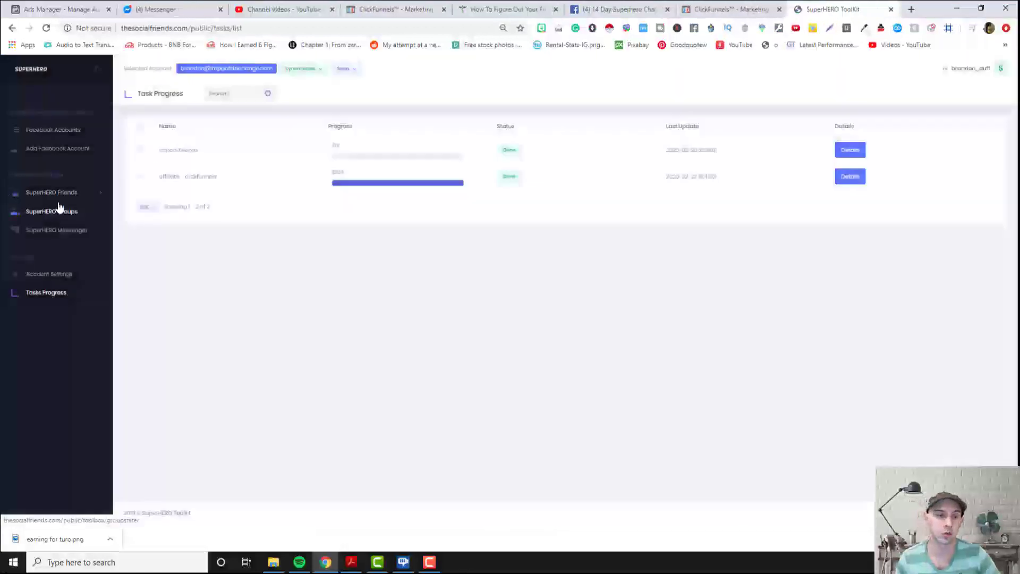
- Open Scan > Groups Interaction, scroll through all 81 joined groups, and press Scan
click(360, 70)
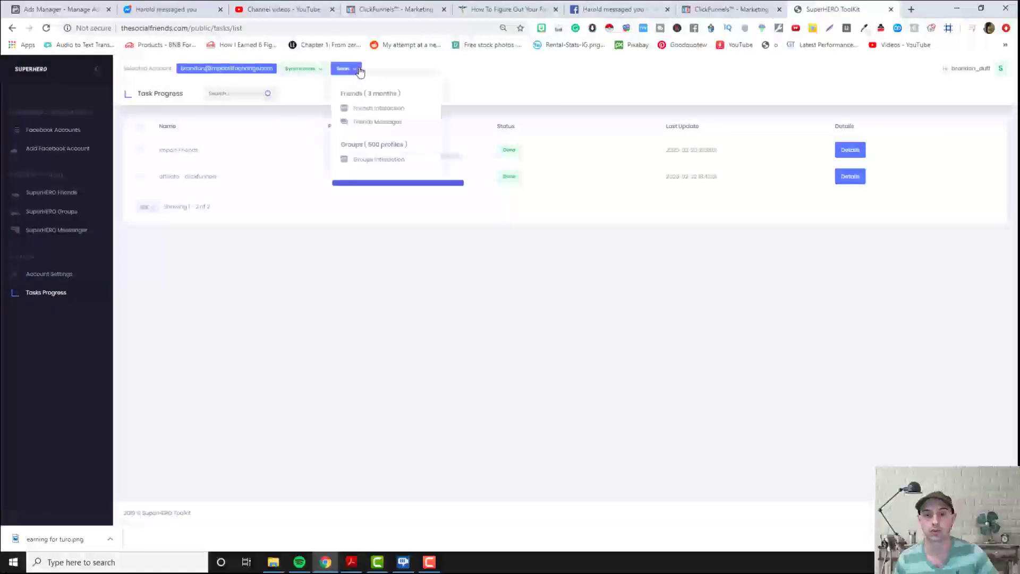
click(377, 160)
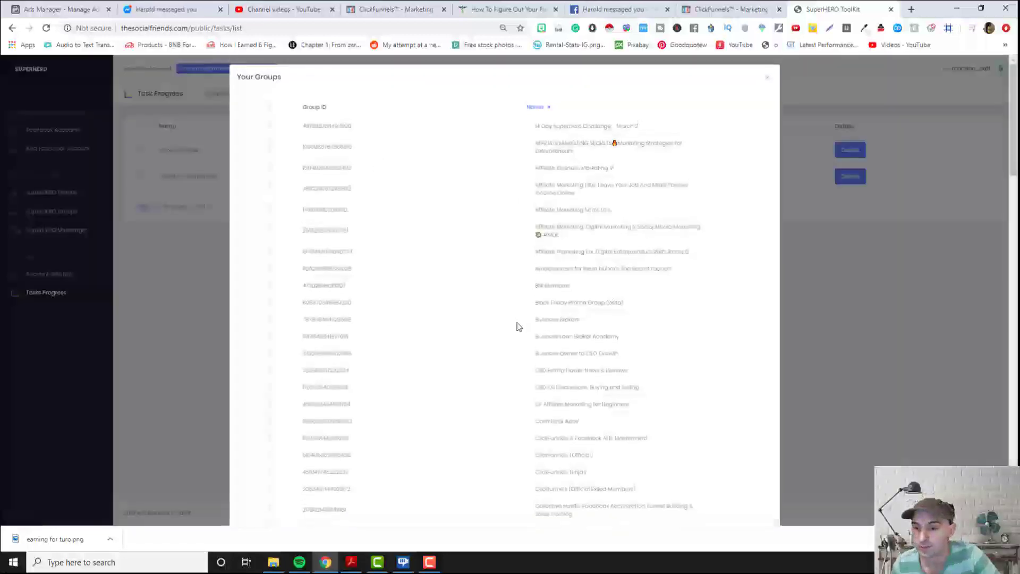
scroll(518, 327, down, 1)
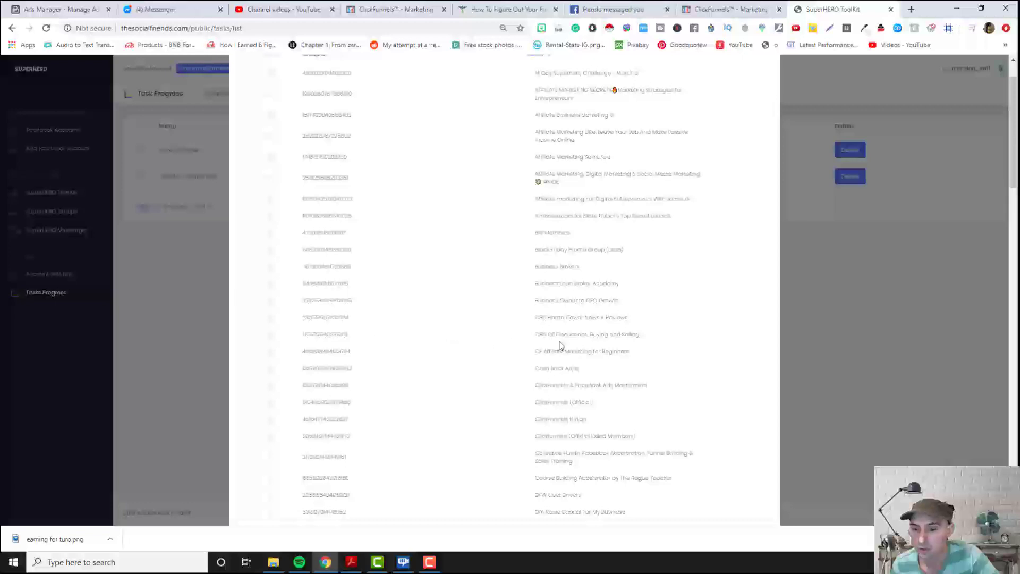
scroll(560, 340, down, 1)
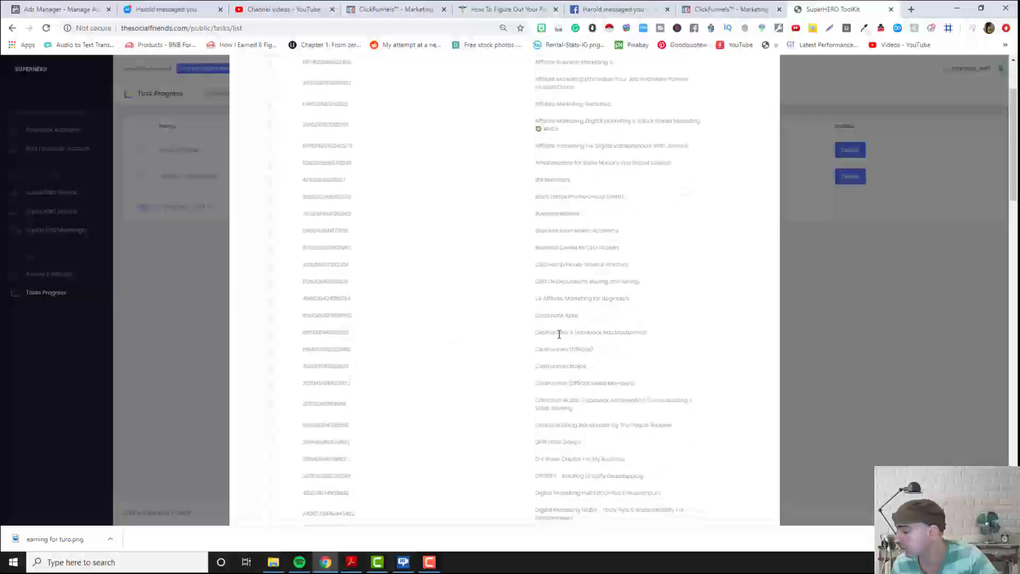
scroll(557, 329, down, 1)
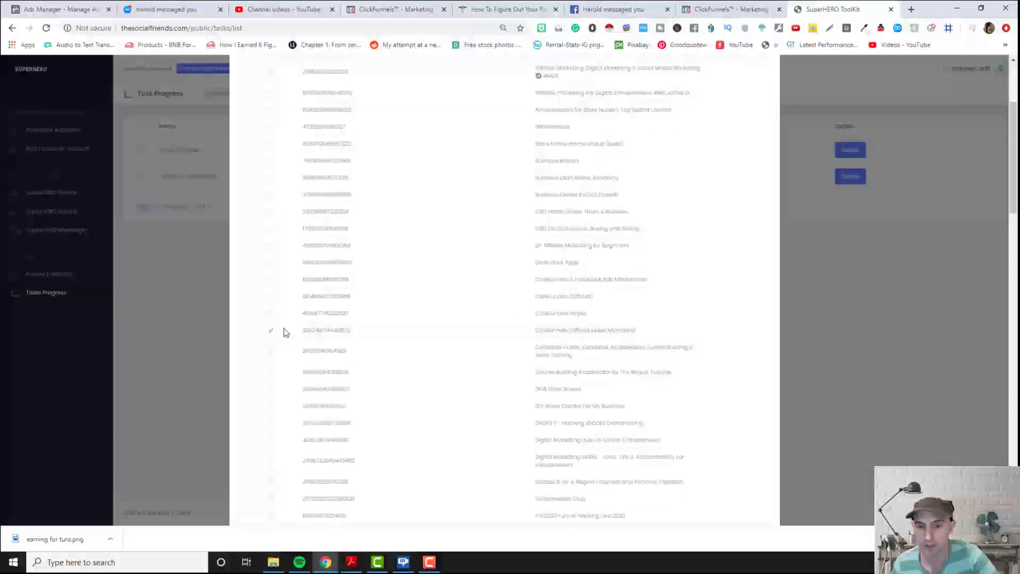
scroll(582, 338, down, 5)
scroll(582, 343, down, 10)
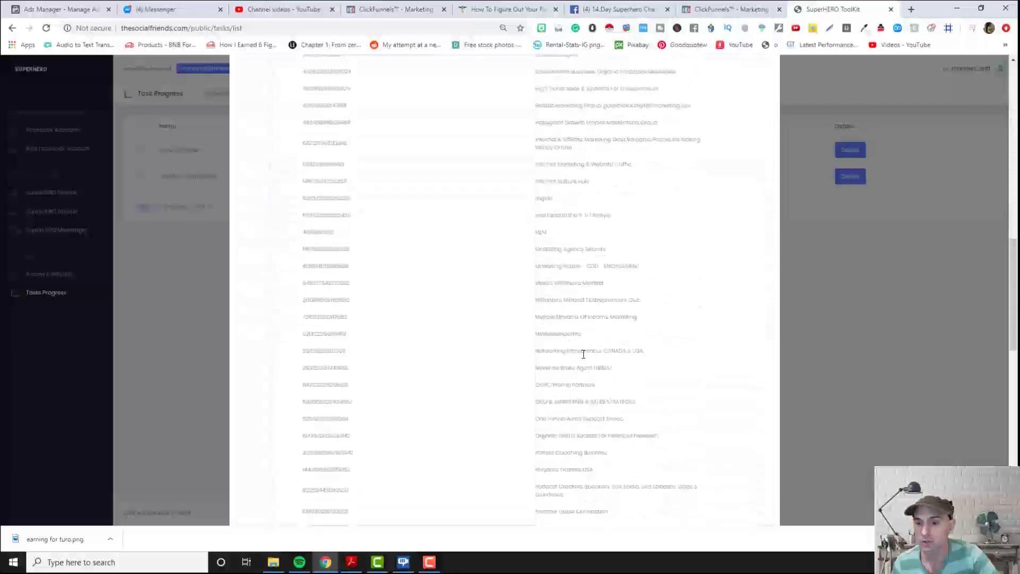
click(761, 501)
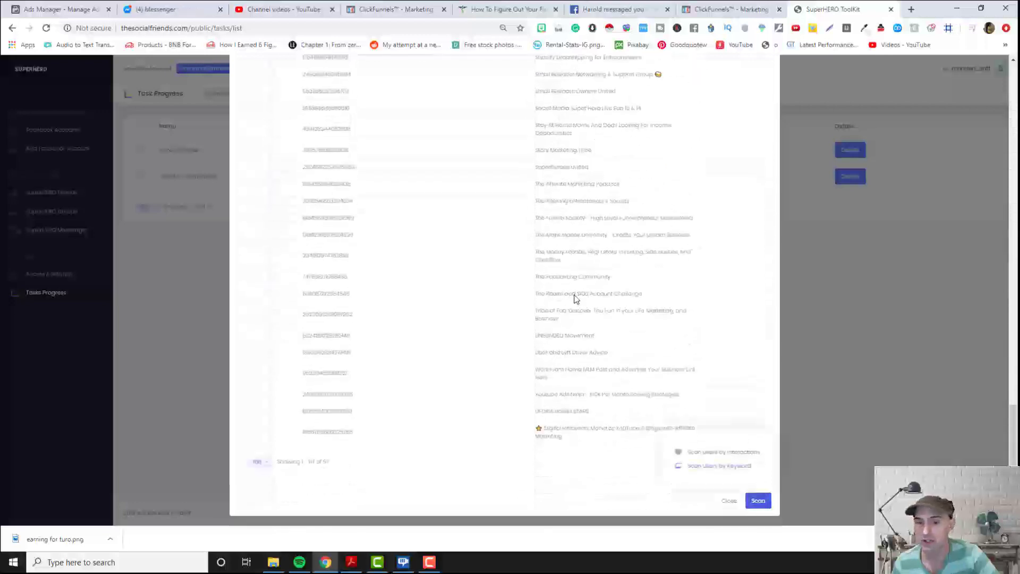
- Choose Scan Users by Keyword and name the task 'Affiliate - Add Friend - ClickFunnels Exited'
click(715, 466)
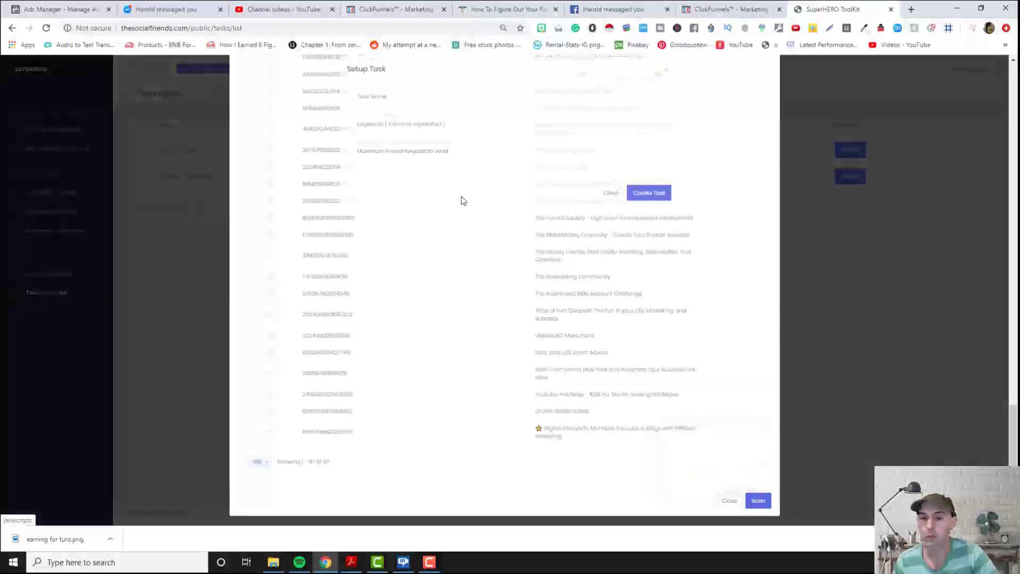
click(389, 105)
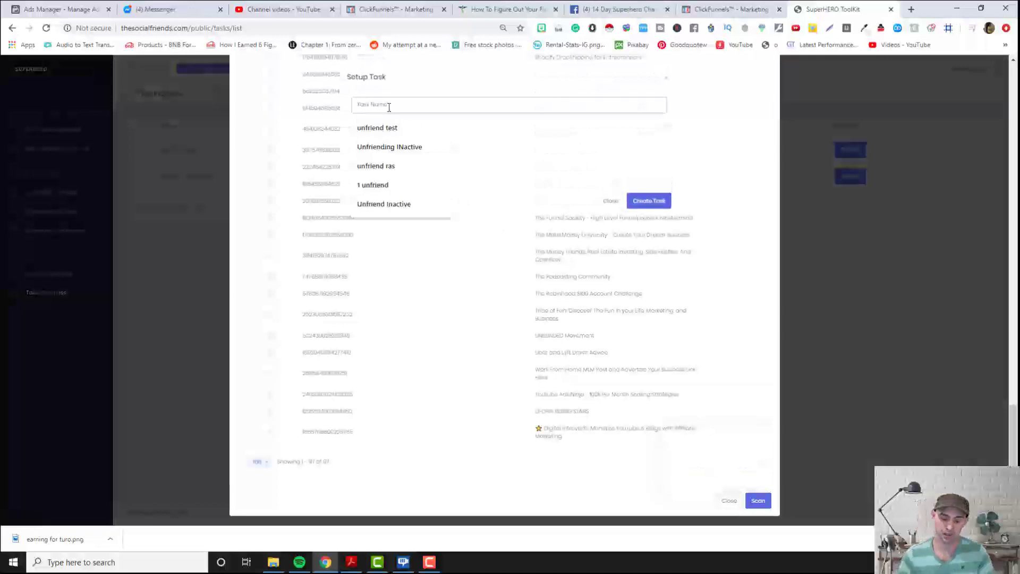
text(Add Frien)
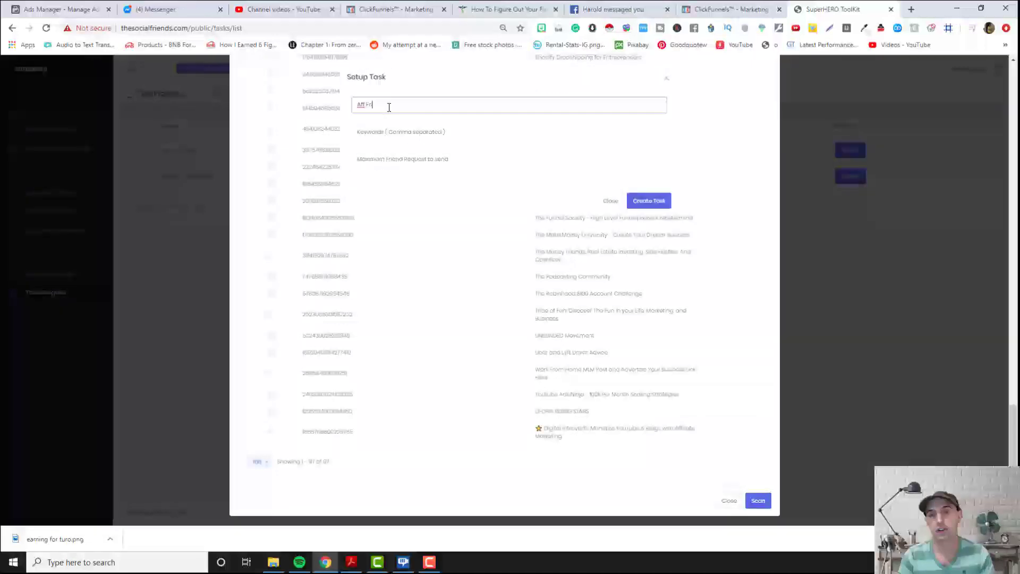
triple_click(389, 107)
text(aff)
key(BackSpace)
key(BackSpace)
key(BackSpace)
text(A)
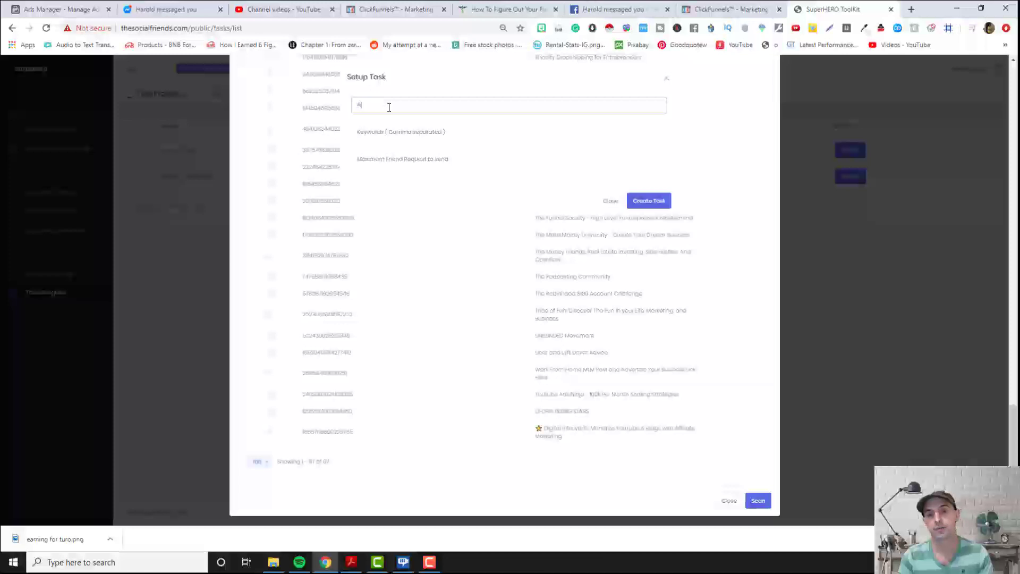
text(ffiliate - Af)
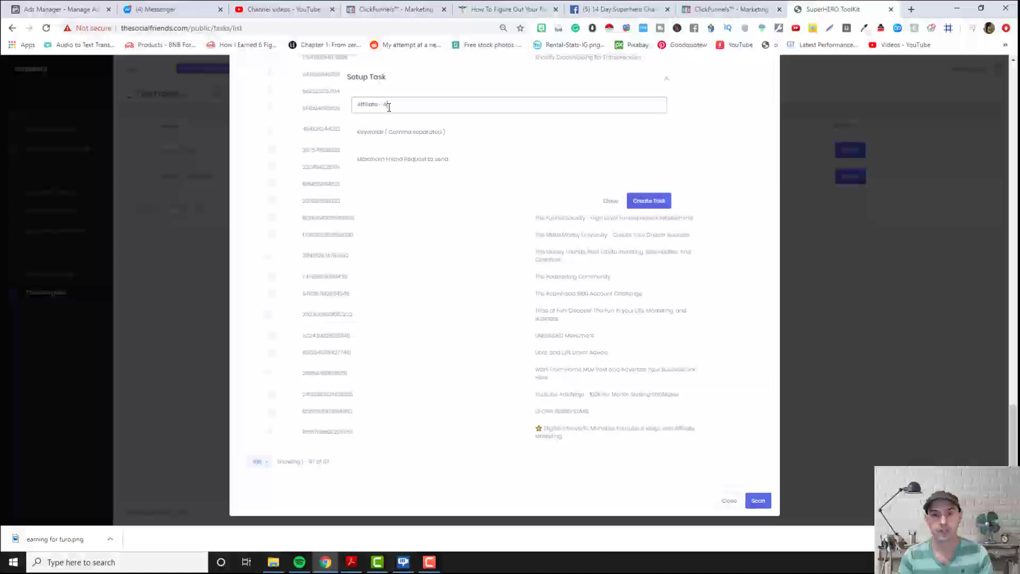
key(BackSpace)
text(dd Friend -)
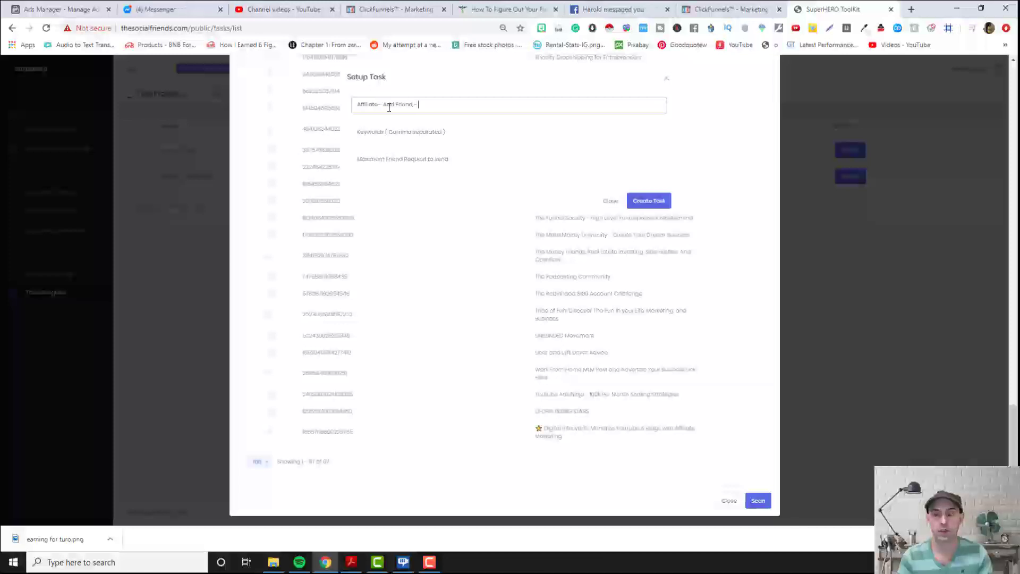
text( Clickfun)
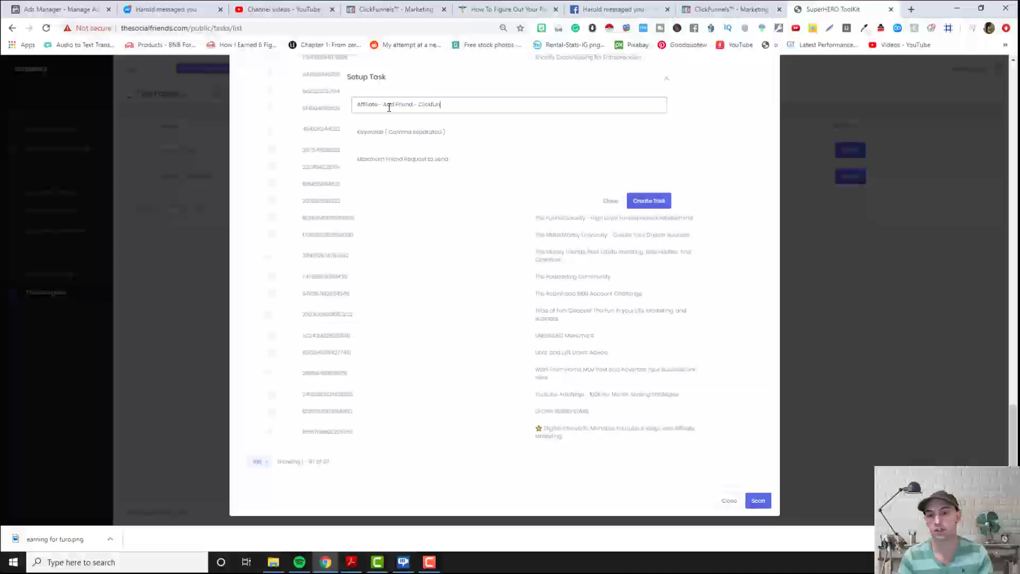
text(nels Excited)
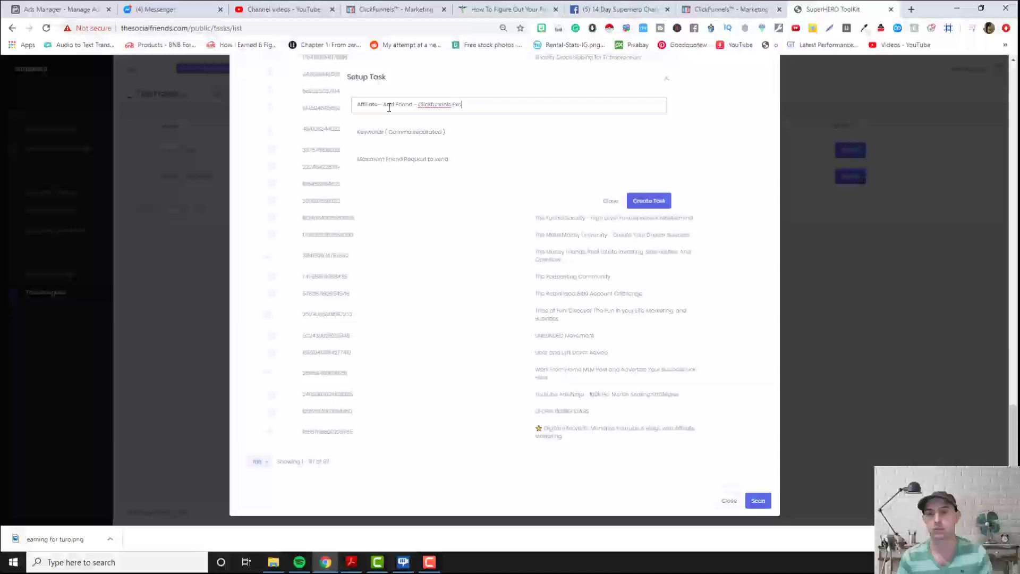
key(BackSpace)
key(BackSpace)
key(BackSpace)
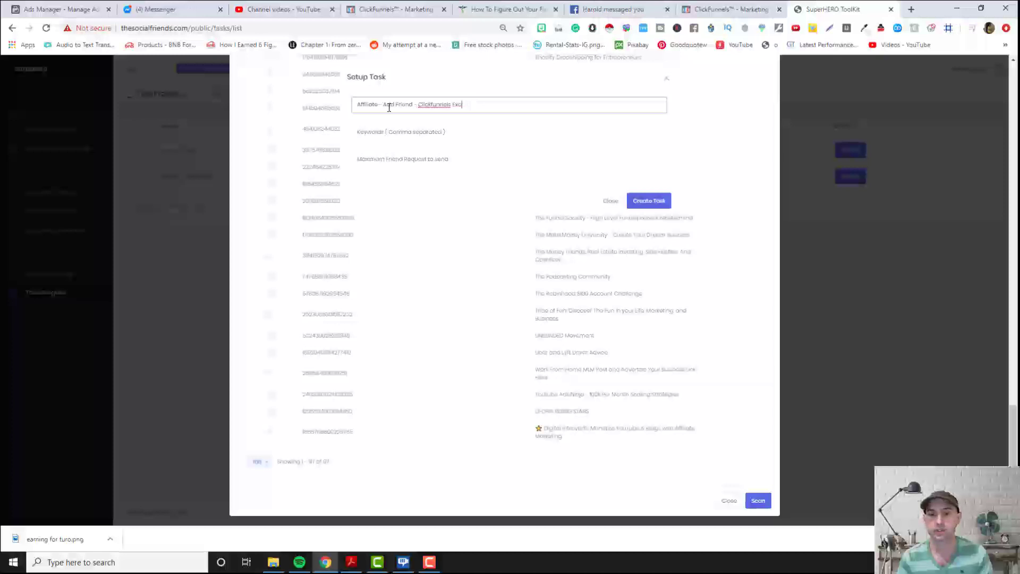
text(c)
text(ited)
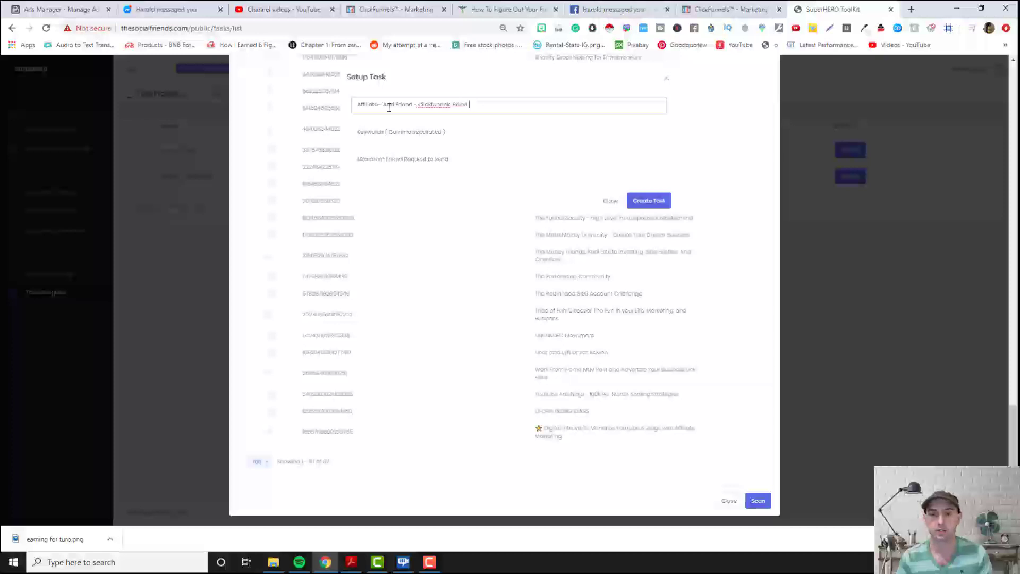
- Enter keyword 'Affiliate' and a maximum of 10 friend requests, then create the task and confirm
click(389, 132)
text(Af)
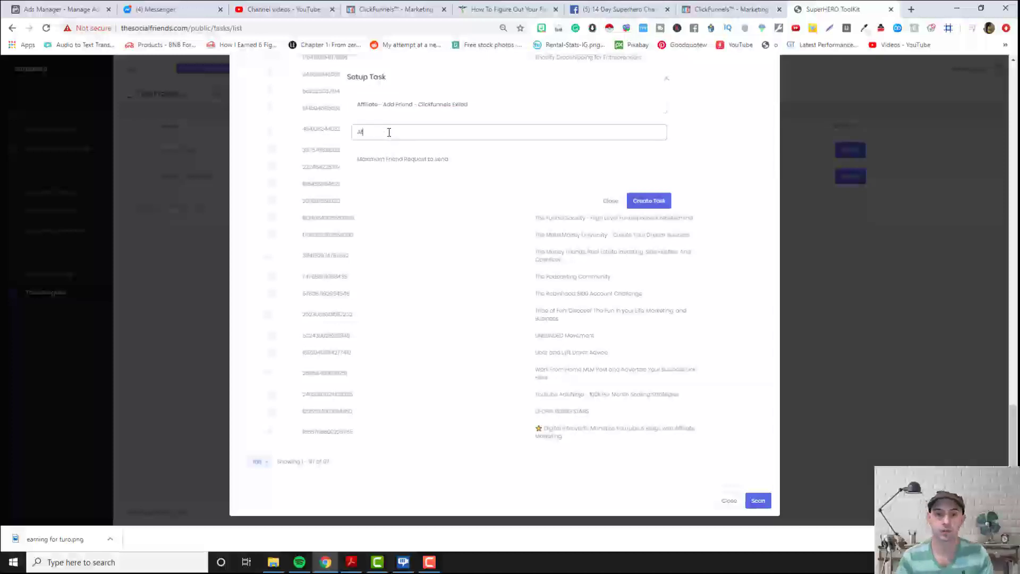
text(filiate)
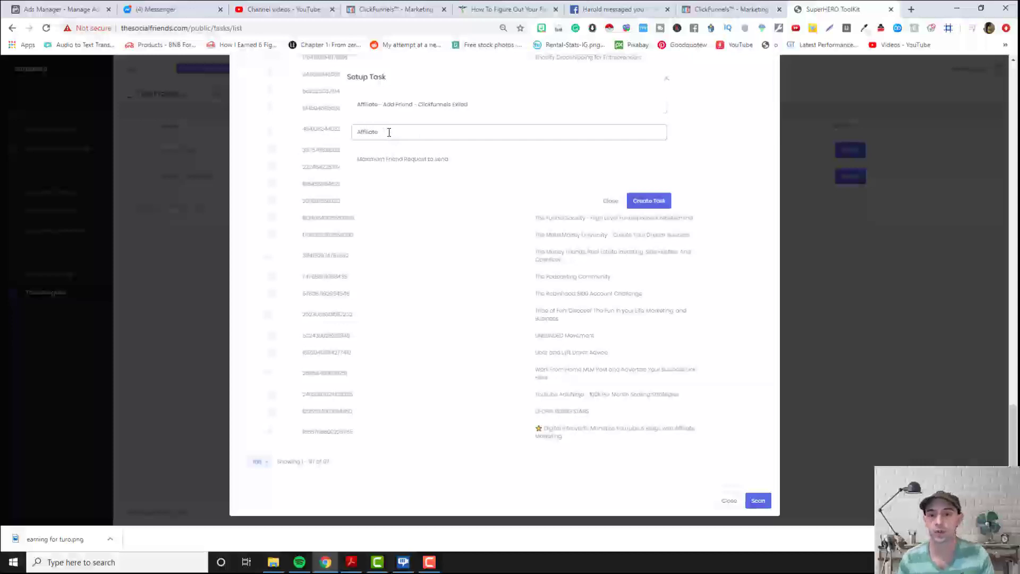
click(375, 155)
text(10)
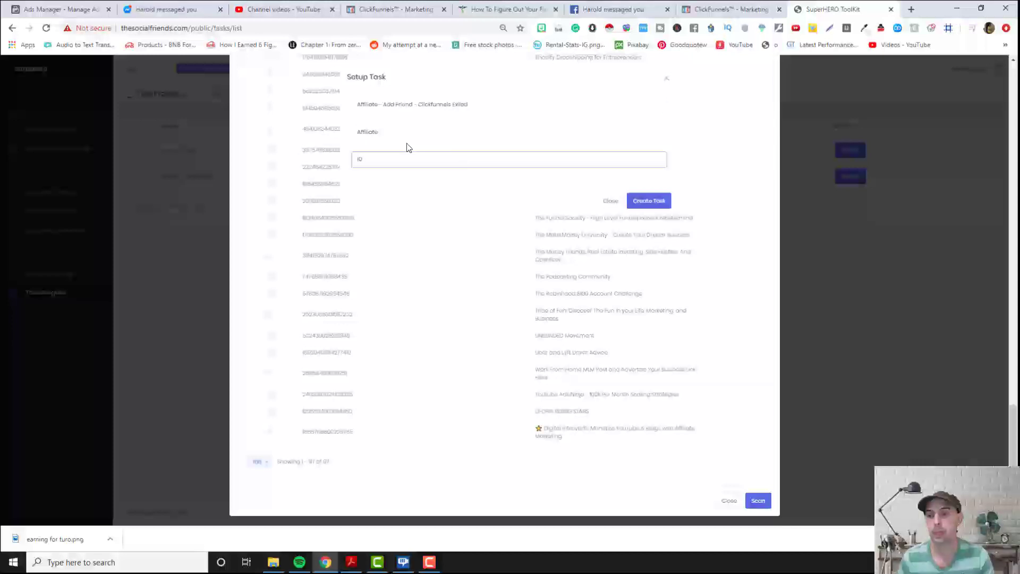
click(649, 202)
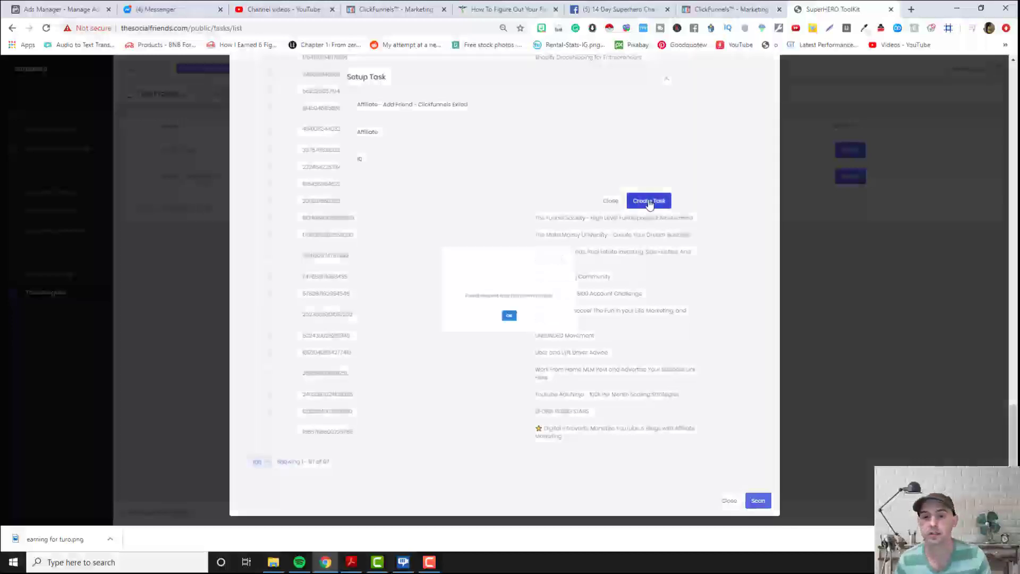
click(509, 322)
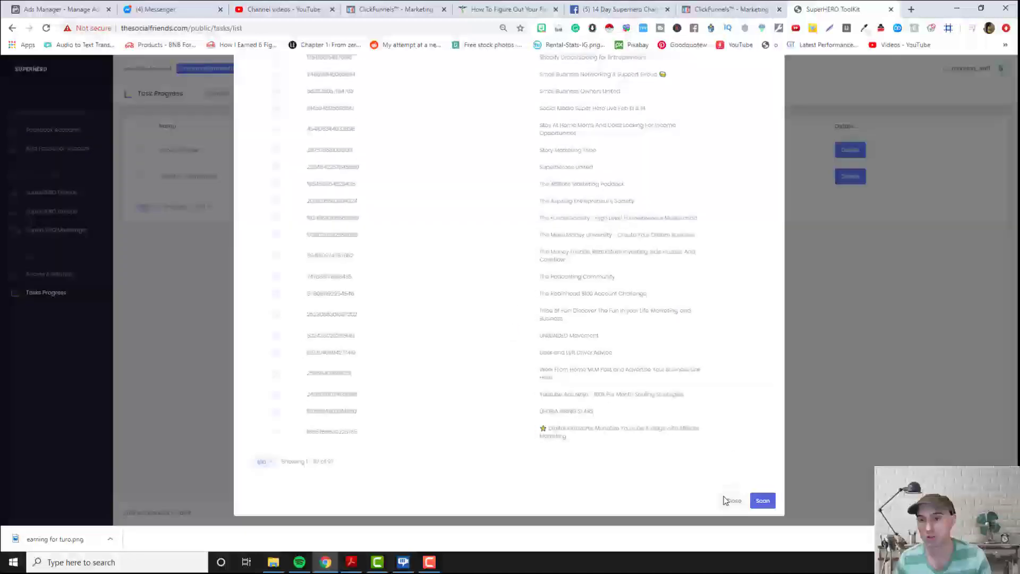
- Close the group scan window, reload Task Progress, and highlight the new 'Affiliate - Add Friend - ClickFunnels Exited' task
click(727, 500)
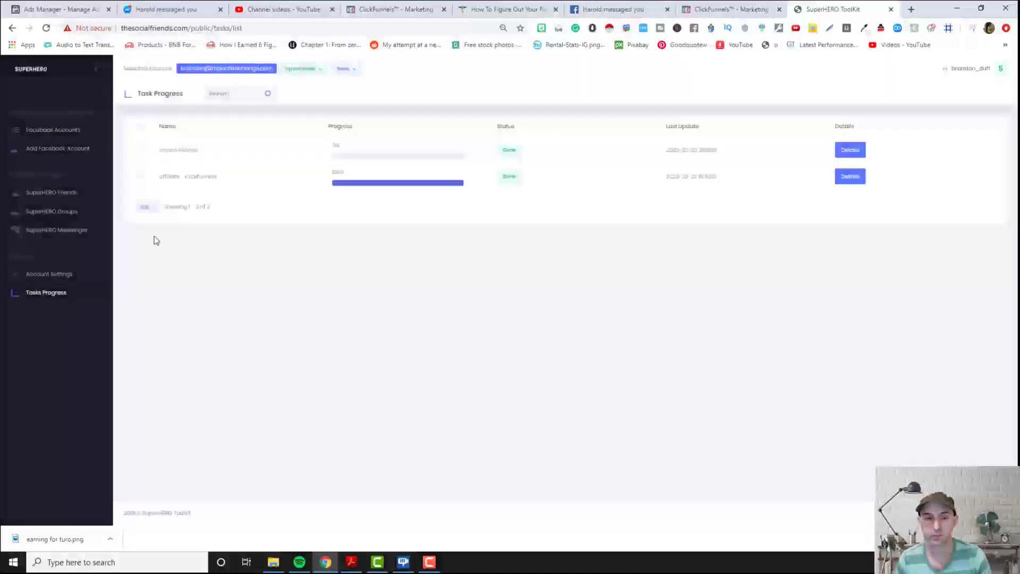
click(64, 293)
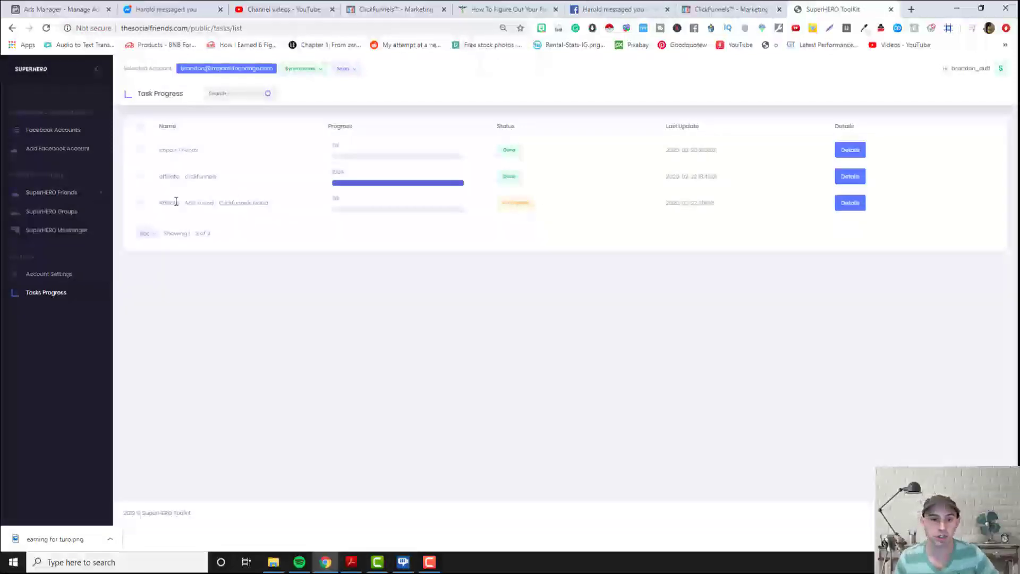
drag(175, 203, 507, 207)
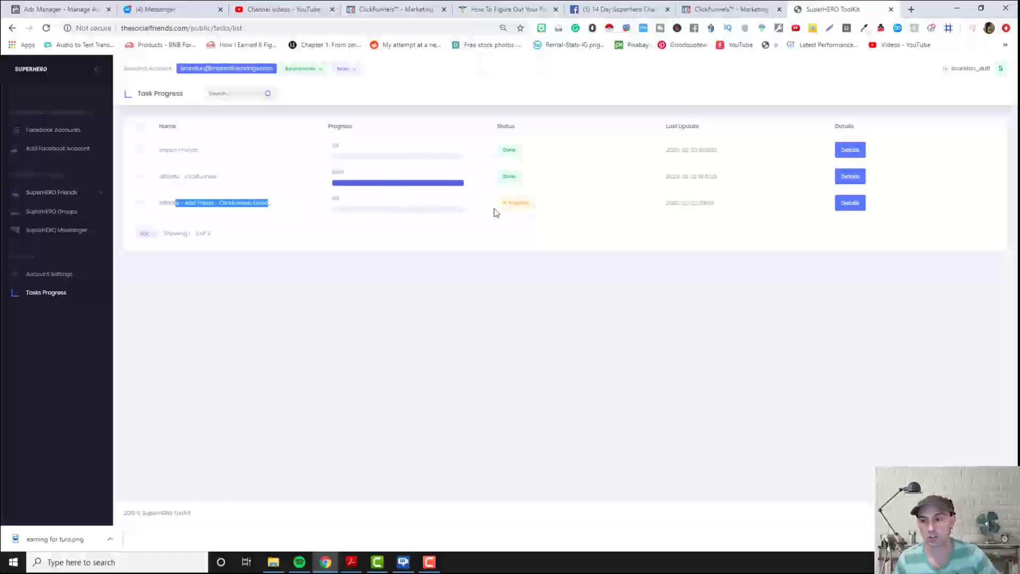